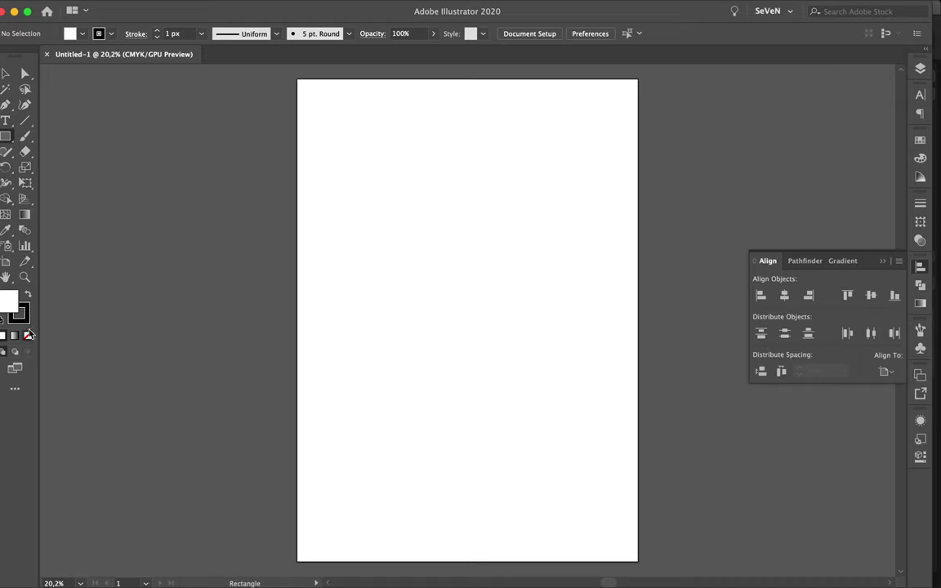
Draw a thin white bar across the artboard, with an outline-free black copy just below it
click(7, 47)
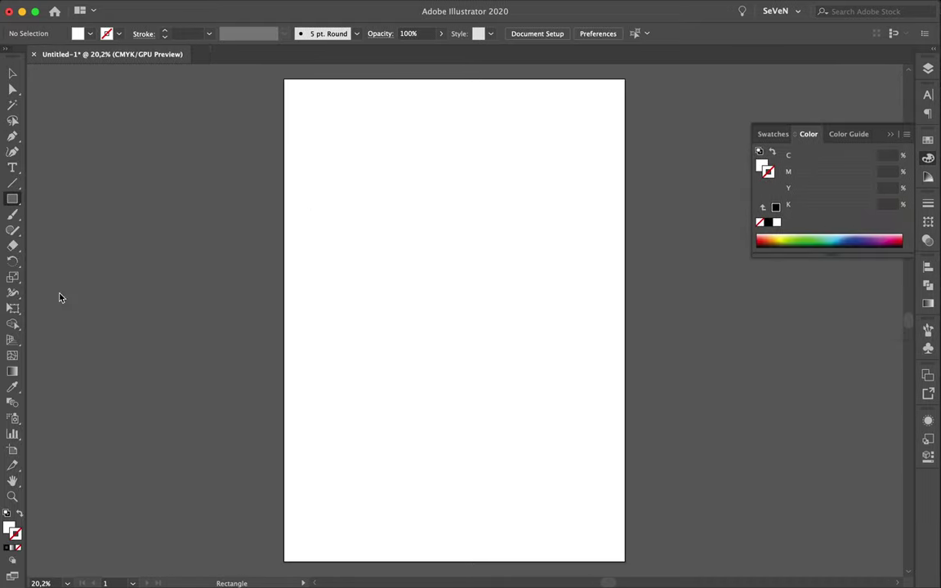
drag(273, 266, 667, 267)
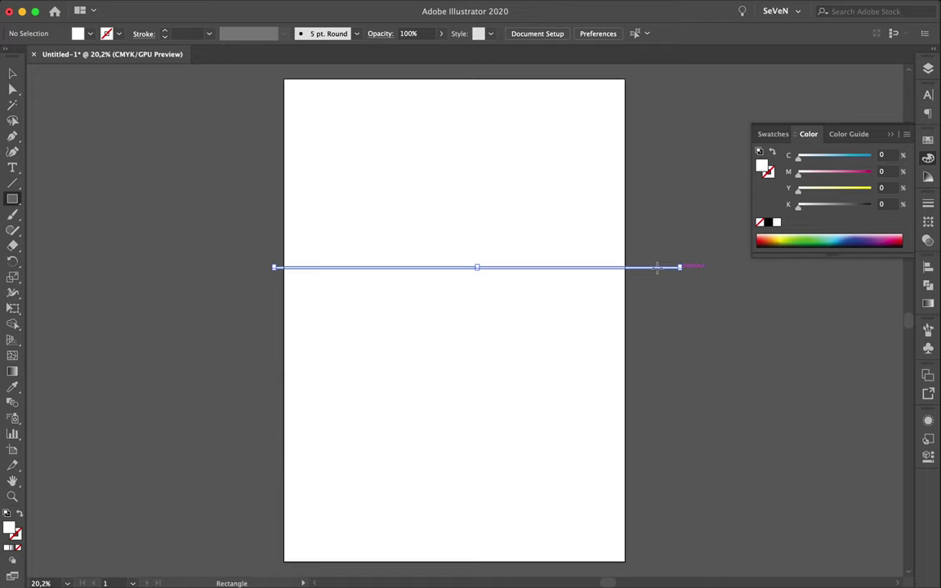
key(v)
scroll(659, 275, up, 3)
scroll(659, 275, up, 3)
drag(659, 272, 657, 290)
click(7, 513)
click(20, 512)
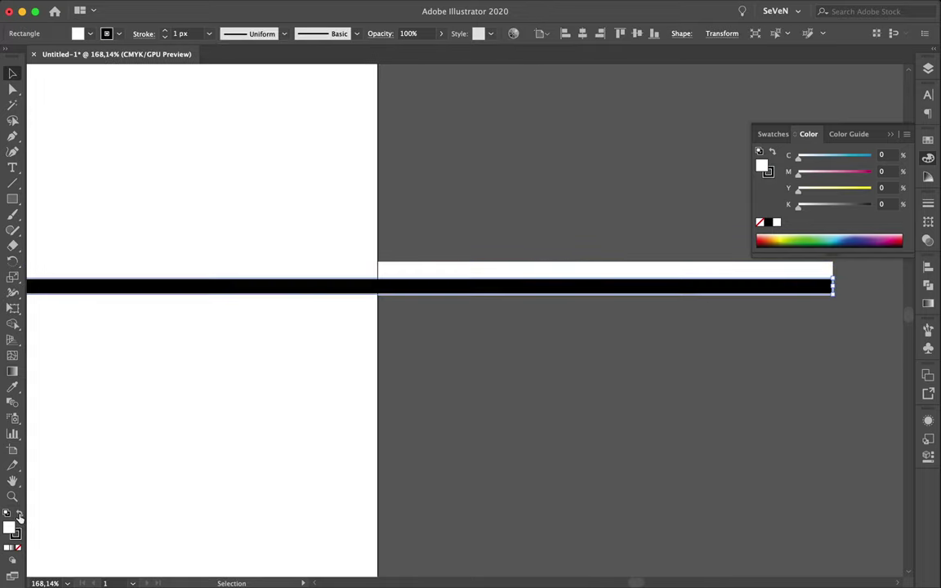
click(15, 533)
click(18, 547)
Repeat the white/black bar pair with Cmd+D to fill the artboard with stripes
mouse_move(440, 245)
mouse_down()
mouse_move(506, 277)
mouse_move(504, 310)
mouse_up()
key(super+d)
key(super+d)
key(super+d)
key(super+d)
key(super+d)
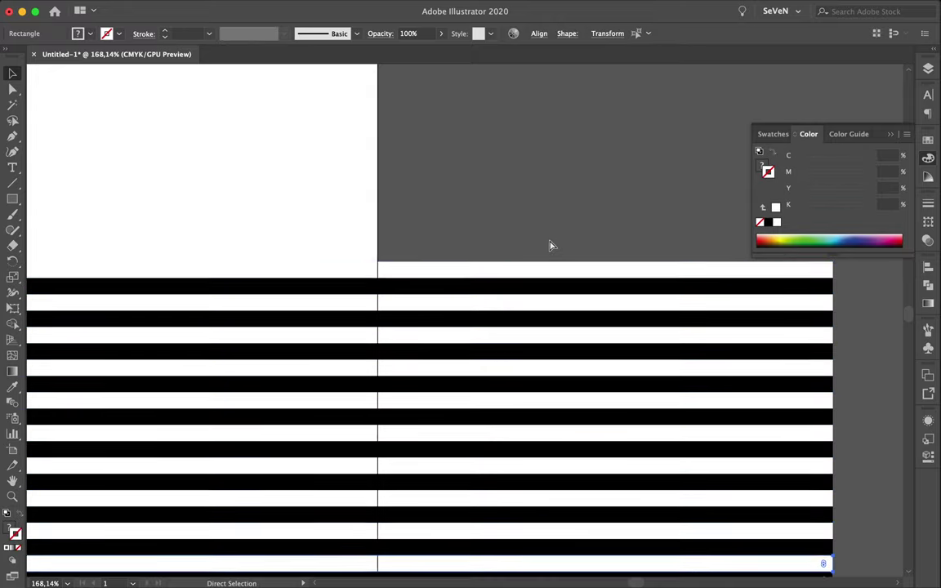
scroll(549, 246, down, 10)
key(super+d)
key(super+d)
key(super+d)
key(super+d)
key(super+d)
key(super+d)
key(super+d)
key(super+d)
key(super+d)
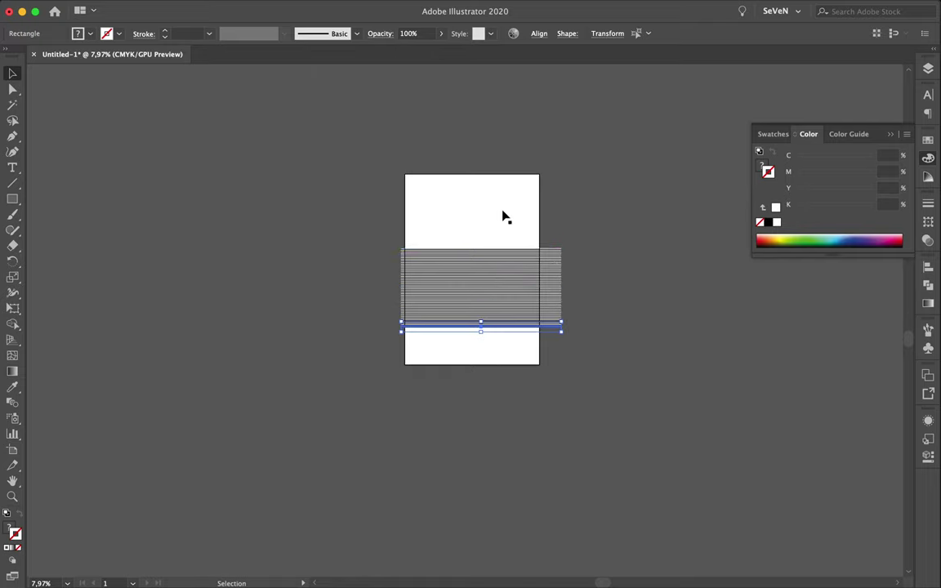
scroll(536, 440, up, 3)
scroll(515, 459, up, 2)
scroll(516, 459, up, 1)
key(super+a)
key(backslash)
click(537, 116)
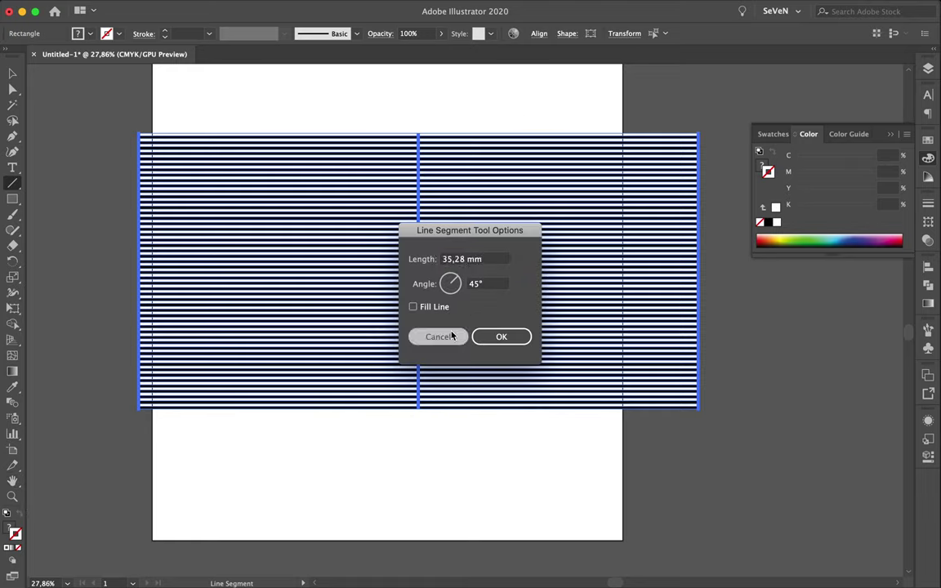
Cut the stripes with a vertical line using Pathfinder Divide
click(445, 333)
drag(544, 115, 492, 427)
key(super+a)
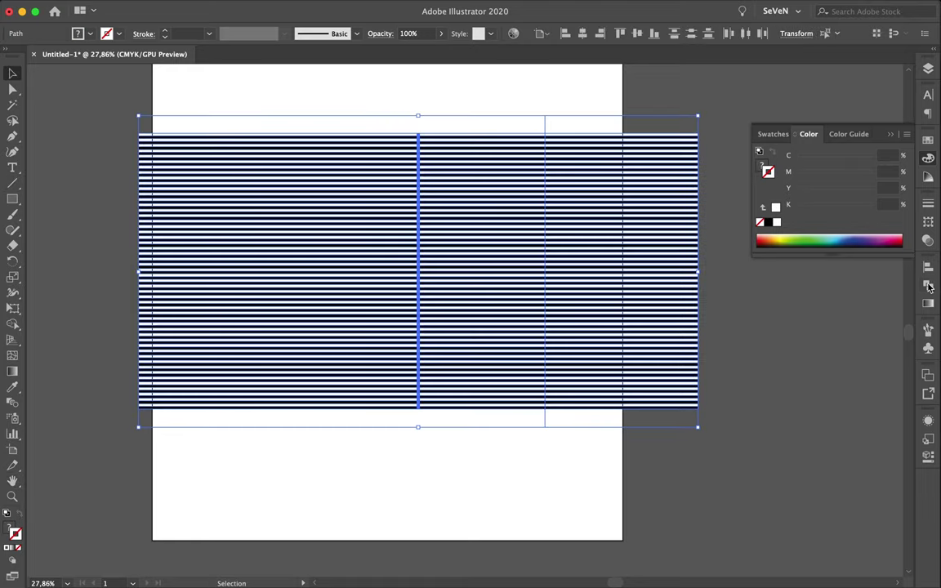
click(928, 284)
click(772, 329)
Select the anchors along the cut and shear the stripes' right end into a fold
click(562, 122)
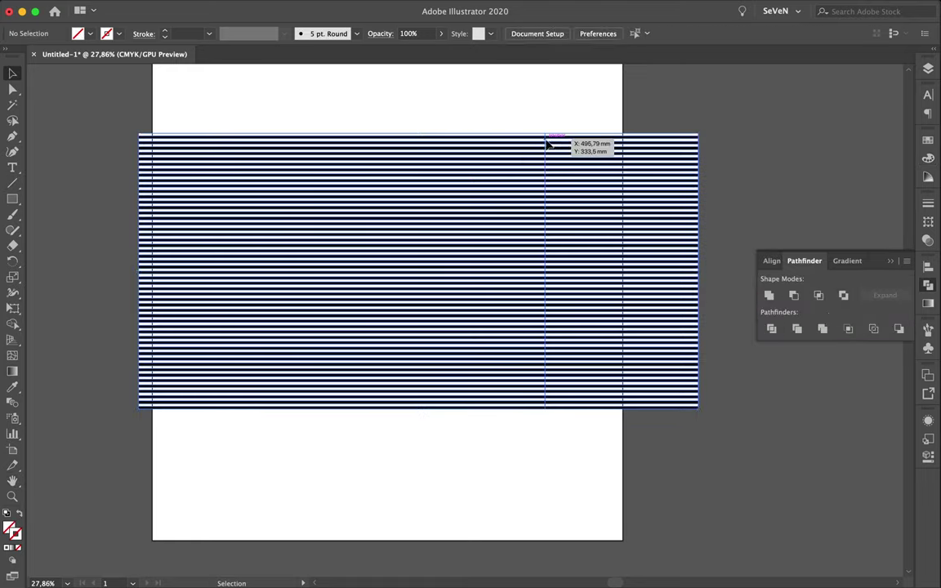
click(550, 143)
key(a)
click(525, 113)
drag(525, 114, 585, 438)
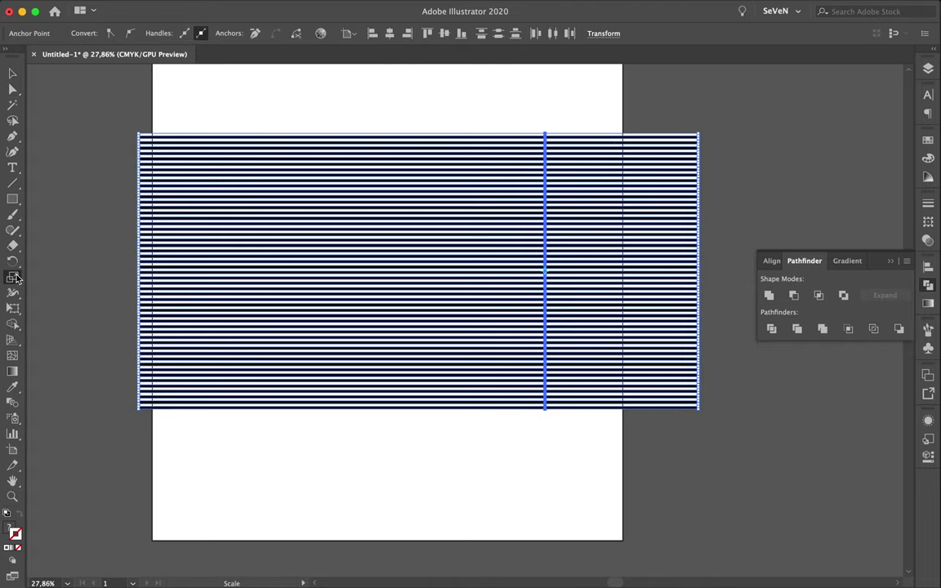
drag(12, 277, 65, 284)
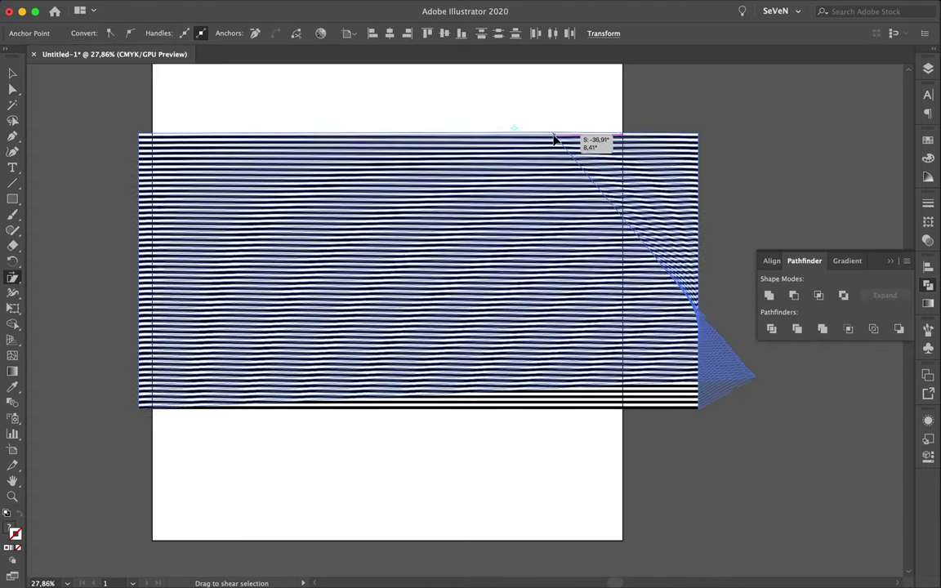
drag(555, 134, 559, 135)
super+click(593, 120)
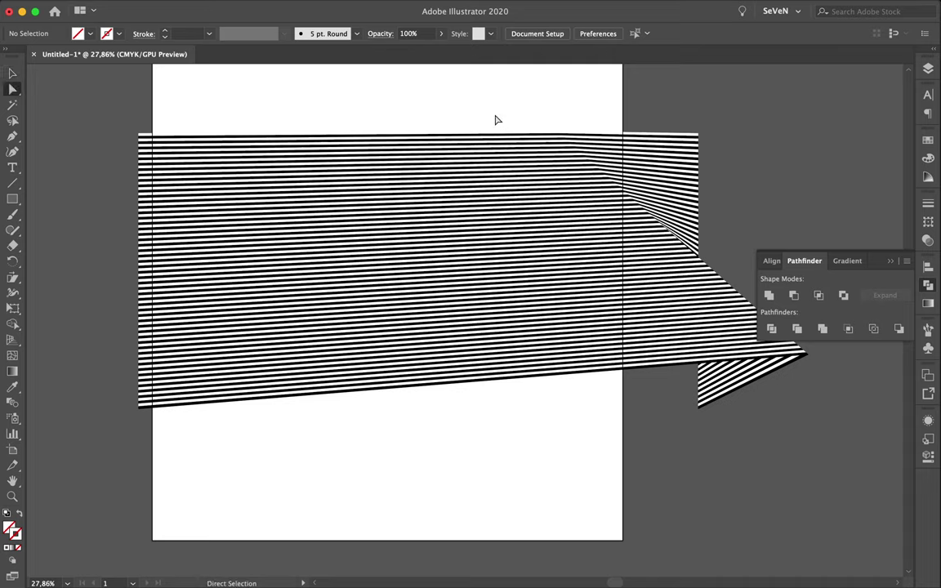
Add a second vertical cut on the left stripes and shear it into another fold
click(477, 138)
key(backslash)
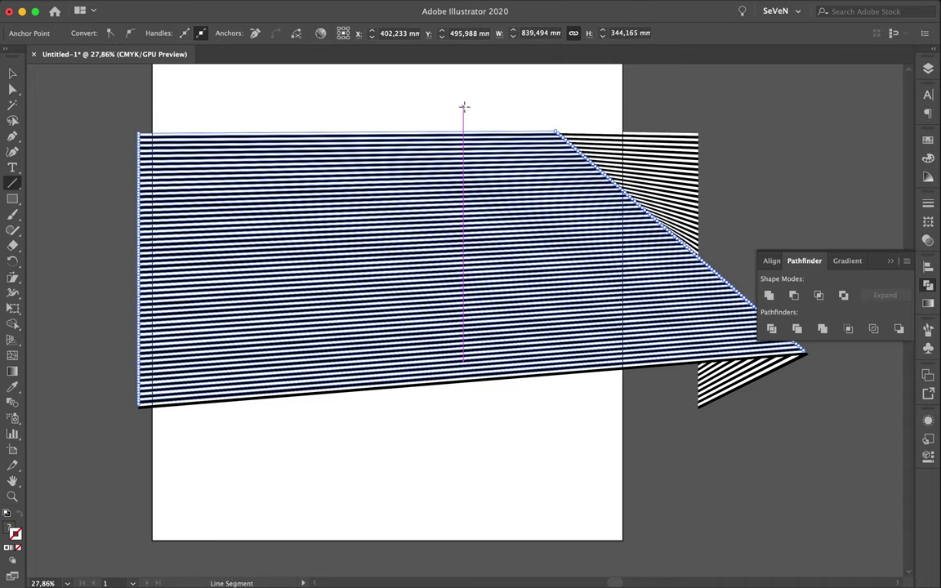
drag(464, 107, 481, 389)
key(v)
click(481, 360)
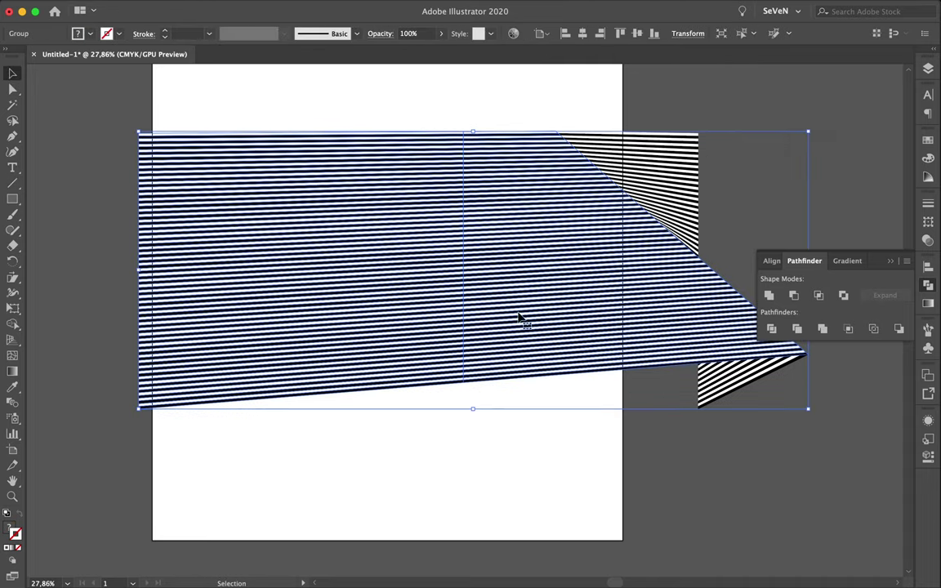
key(s)
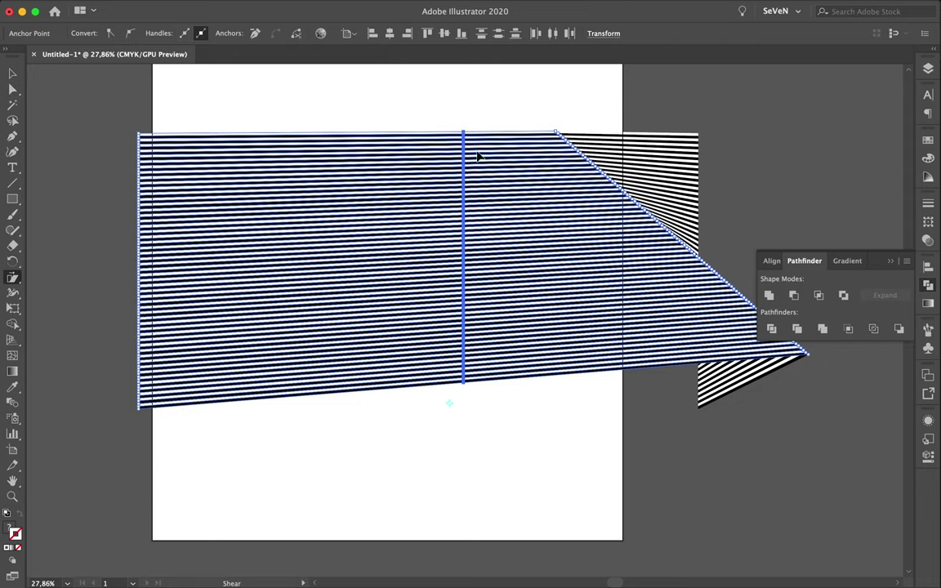
drag(464, 132, 512, 91)
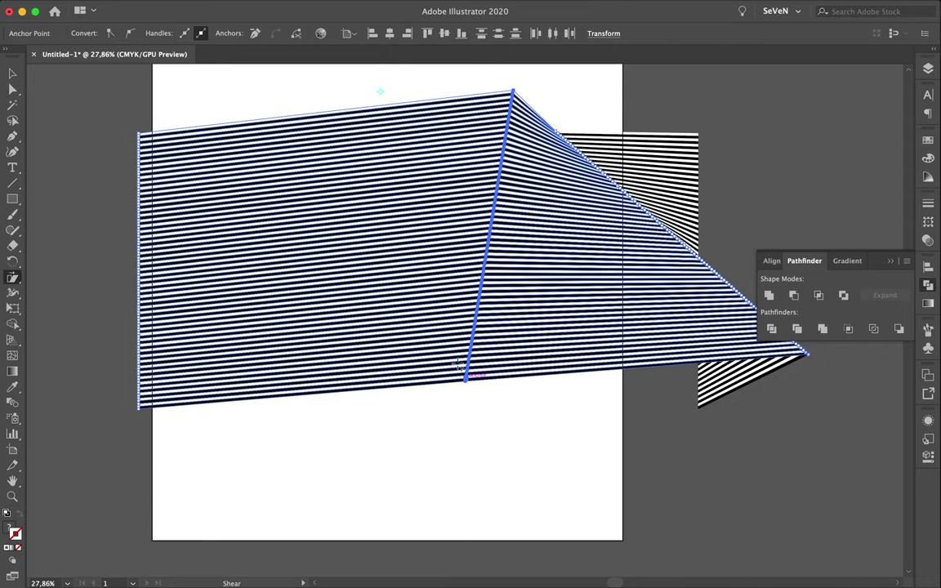
drag(459, 366, 450, 337)
key(v)
click(466, 392)
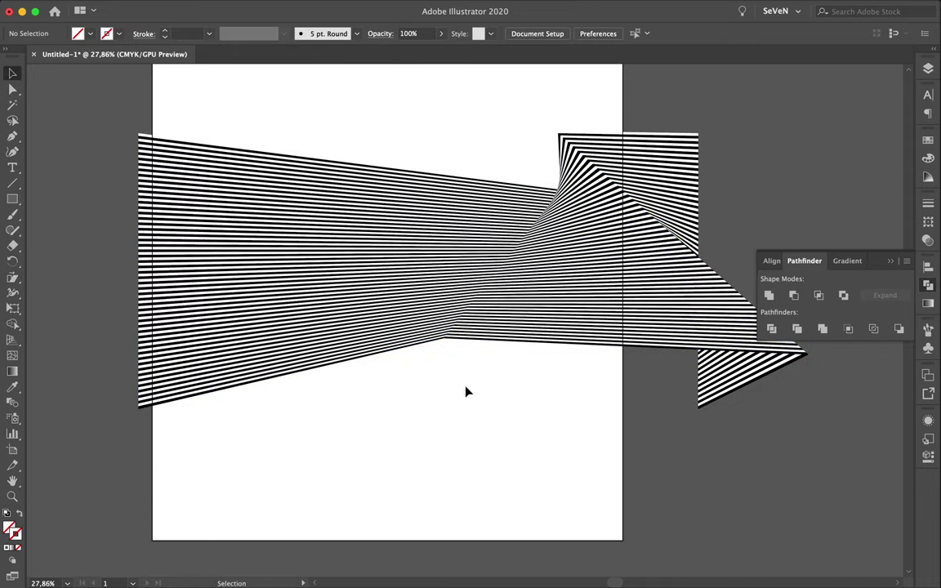
Divide the left stripes along a new vertical cut line
key(ctrl+a)
key(backslash)
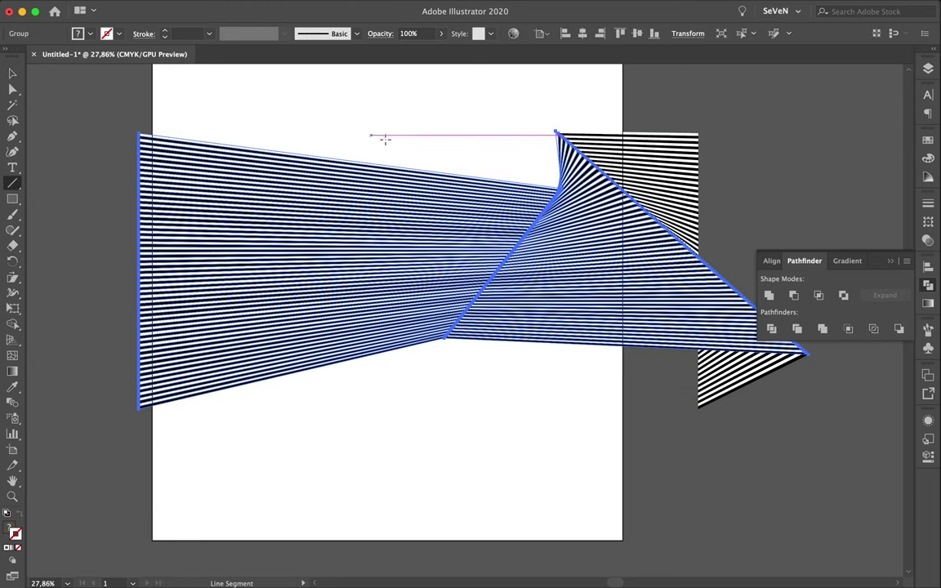
drag(384, 140, 375, 400)
key(ctrl+a)
click(771, 328)
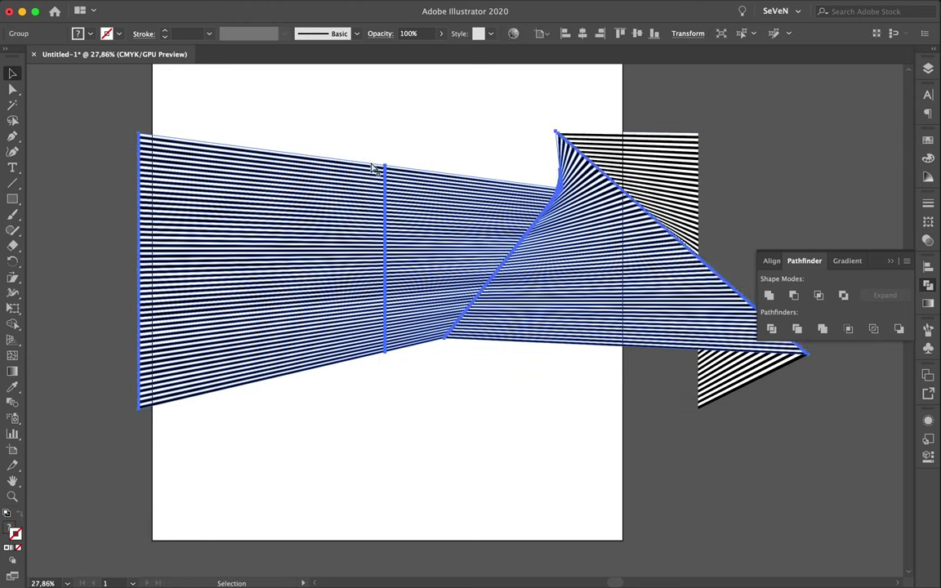
Rotate the left stripe section about -44°
key(a)
click(13, 261)
mouse_move(348, 148)
mouse_down()
mouse_move(455, 194)
mouse_move(445, 426)
mouse_up()
key(v)
click(454, 445)
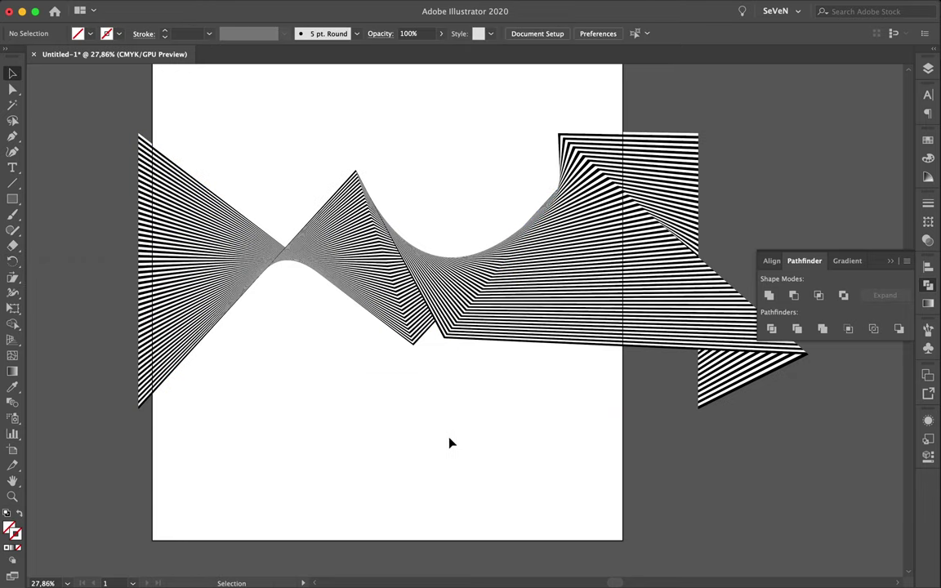
Shear the left bow-tie stripes into a long spike sweeping down-left
drag(127, 153, 179, 419)
drag(12, 276, 80, 289)
click(83, 200)
drag(139, 139, 241, 143)
key(v)
Select all the ribbon artwork and drag it into the Photoshop poster
scroll(325, 155, down, 3)
scroll(325, 155, down, 3)
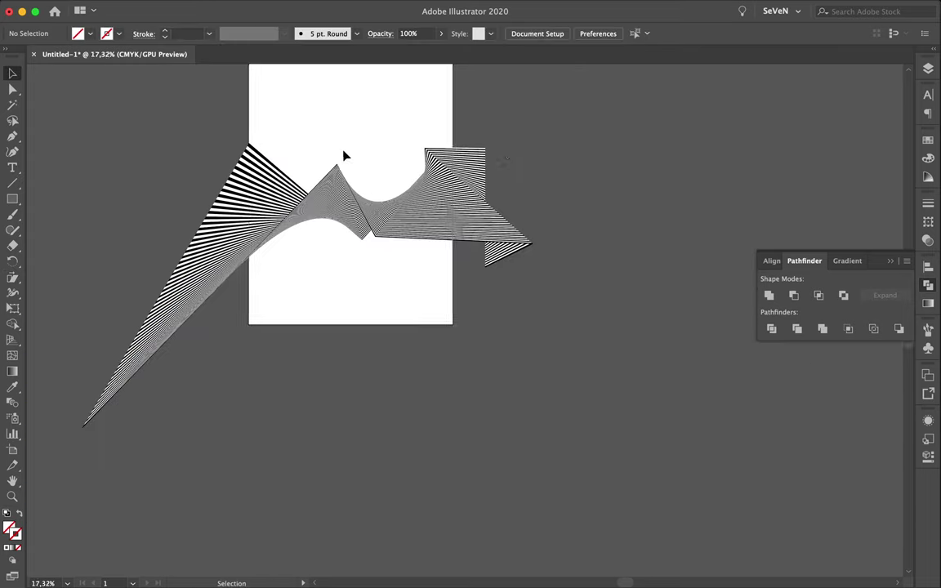
key(super+a)
drag(276, 20, 445, 70)
mouse_move(563, 204)
mouse_down()
mouse_move(74, 222)
mouse_move(460, 566)
mouse_move(445, 395)
mouse_up()
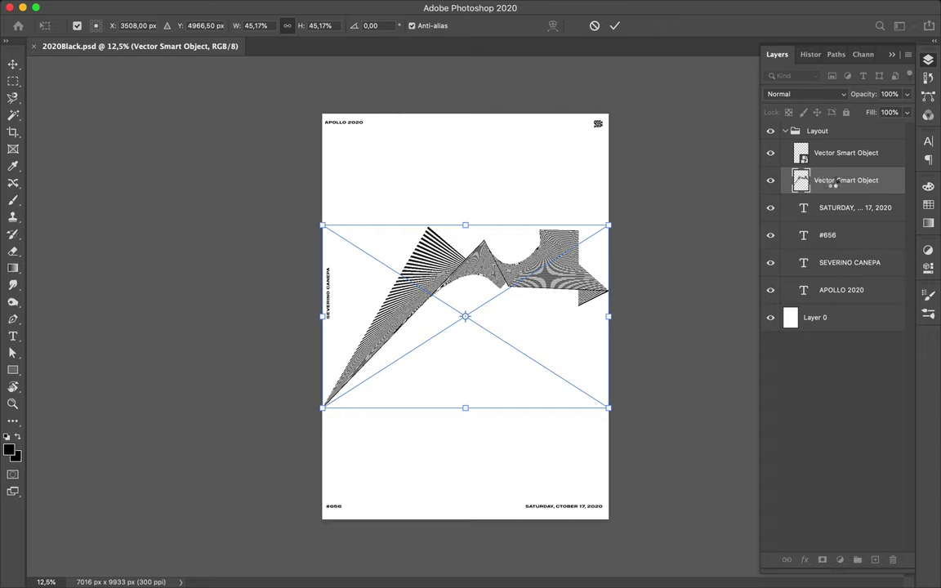
Commit the placed ribbon, move its layer above Layer 0, and scale it to about 81%
key(Return)
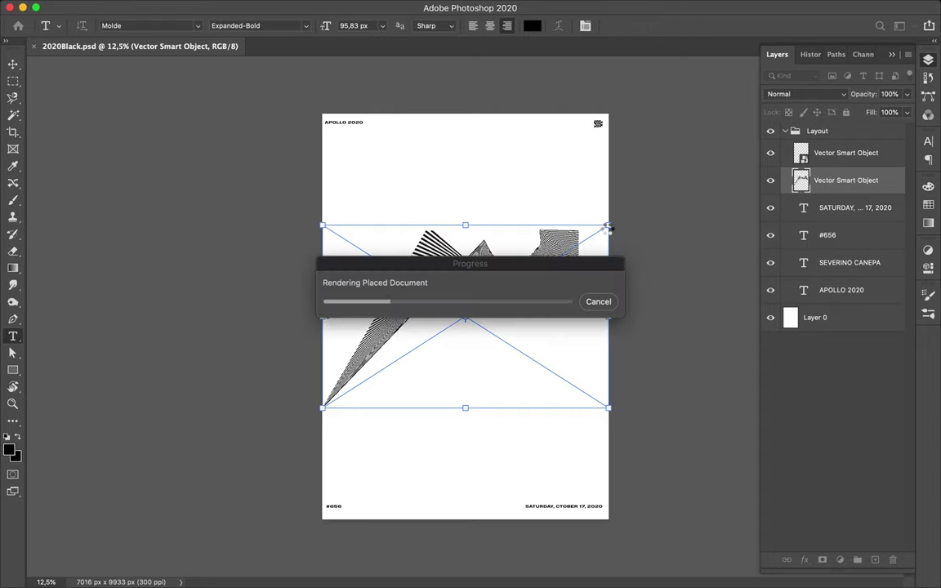
drag(825, 182, 824, 309)
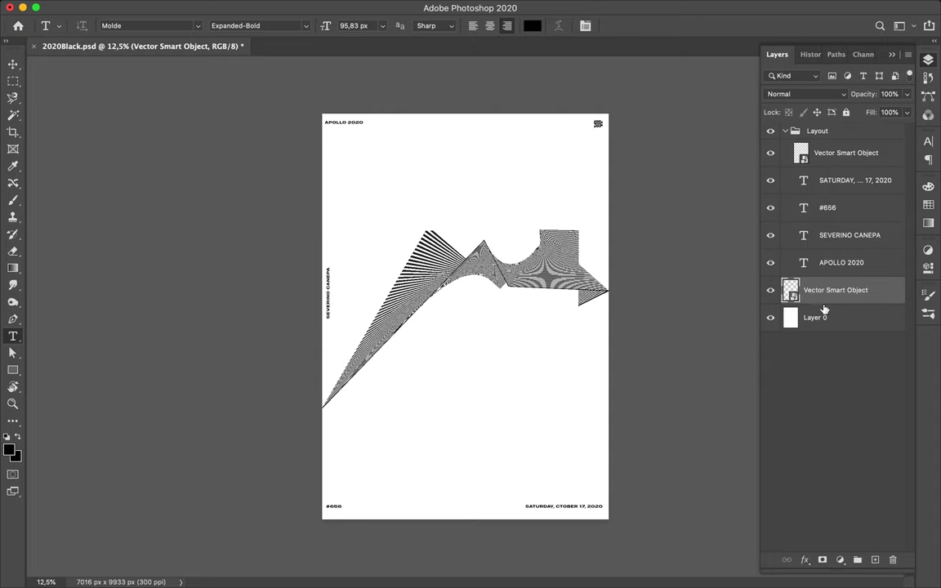
key(ctrl+t)
mouse_move(322, 315)
mouse_down()
mouse_move(172, 347)
mouse_move(155, 317)
mouse_up()
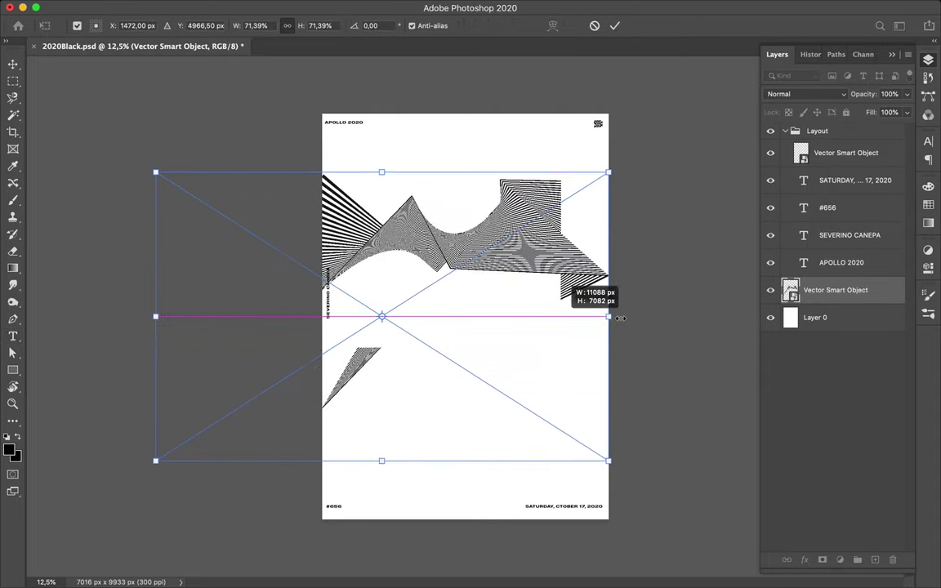
drag(632, 318, 670, 319)
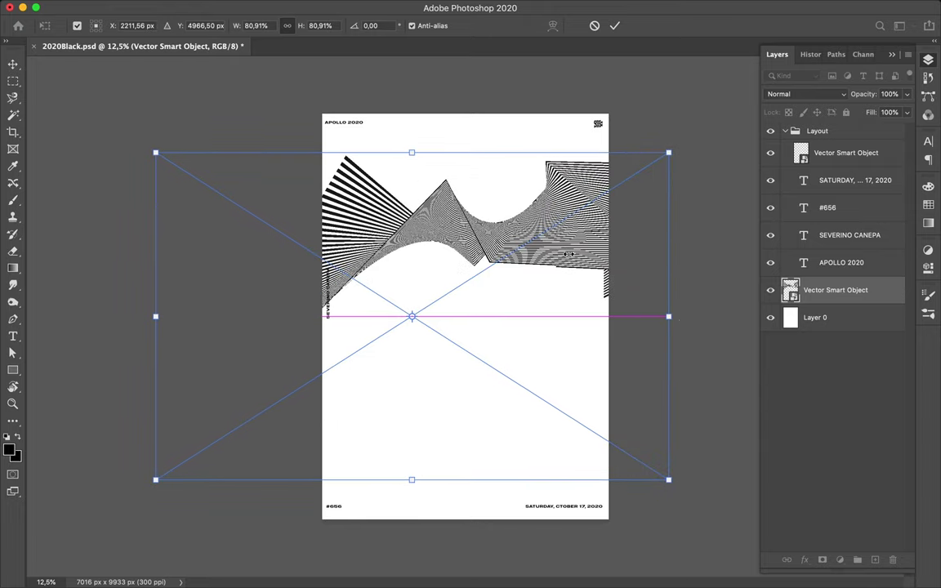
click(413, 566)
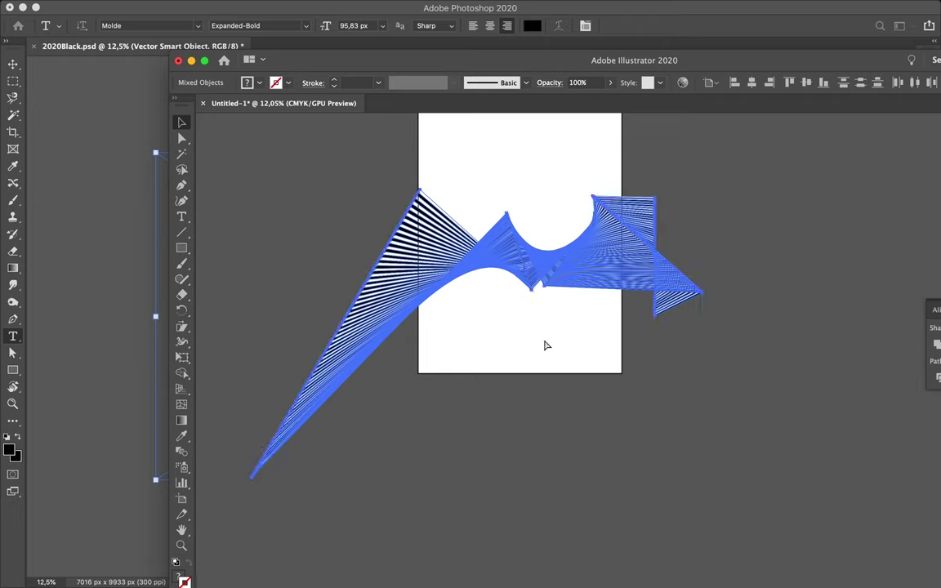
Undo back to the flat stripe band, park the ribbon off-page, and copy the stripes below
key(ctrl+z)
key(ctrl+z)
key(ctrl+z)
key(ctrl+z)
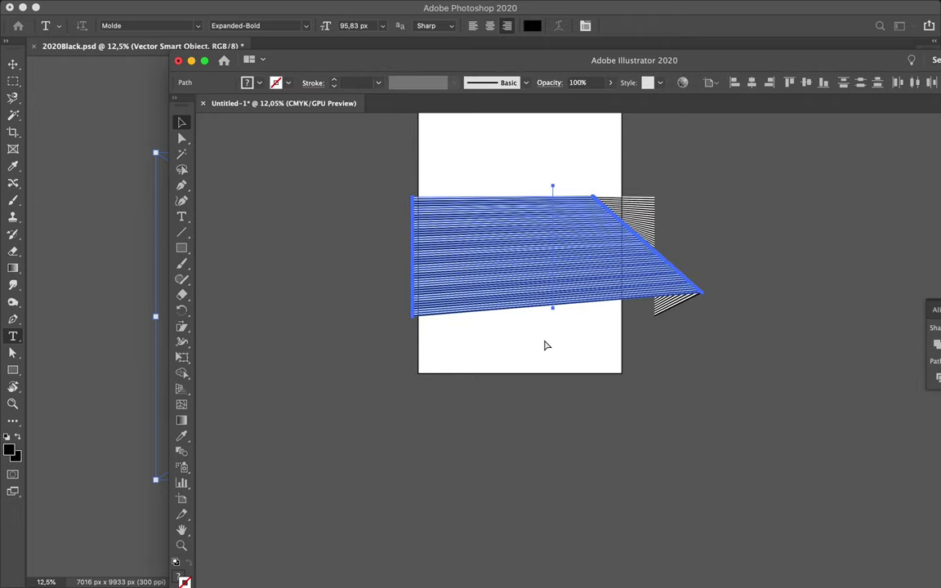
key(ctrl+z)
key(ctrl+z)
key(ctrl+z)
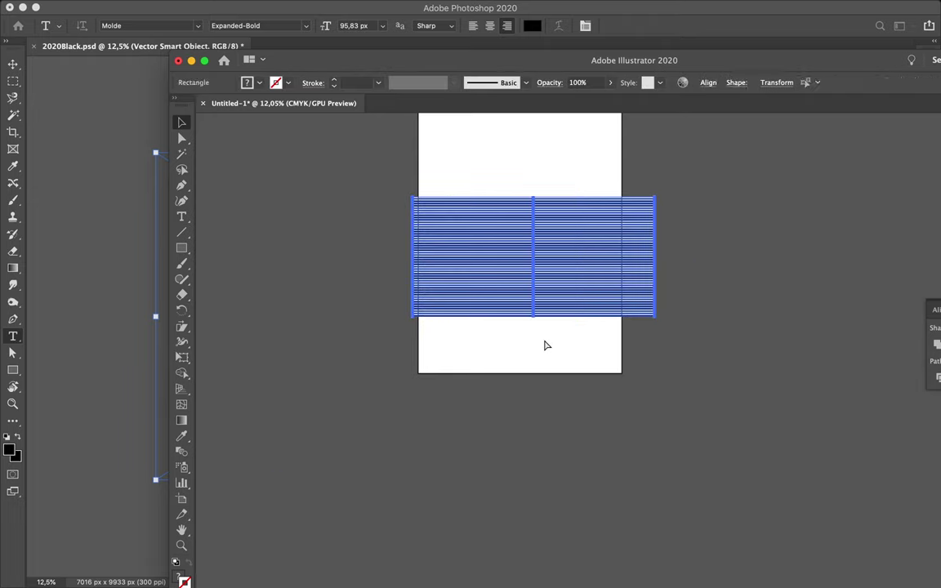
key(ctrl+z)
drag(532, 351, 893, 586)
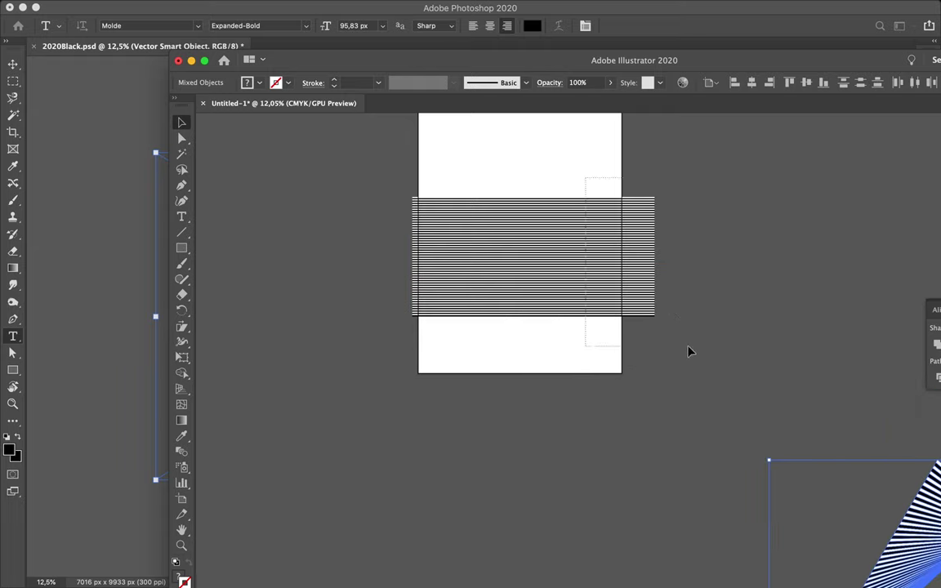
drag(623, 256, 516, 582)
mouse_move(451, 63)
mouse_down()
mouse_move(403, 98)
mouse_move(354, 90)
mouse_up()
double_click(354, 90)
Divide the stripes with a circle over their right end and delete the leftover circle piece
click(466, 263)
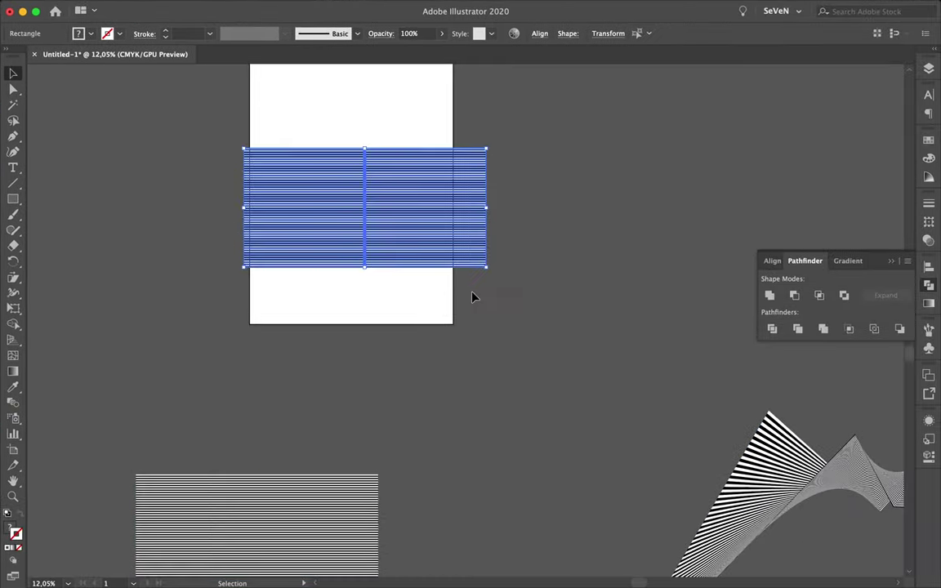
key(l)
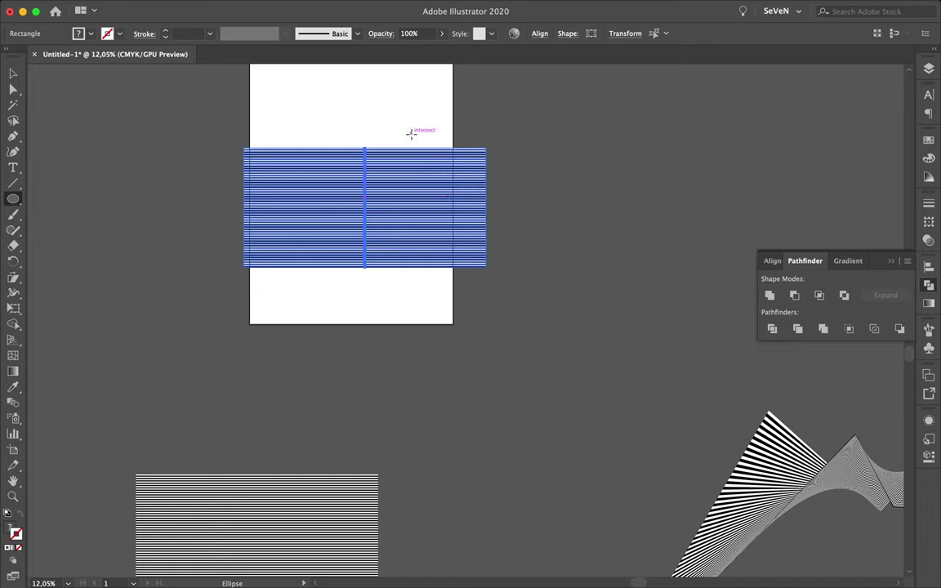
drag(411, 133, 412, 283)
key(v)
click(772, 329)
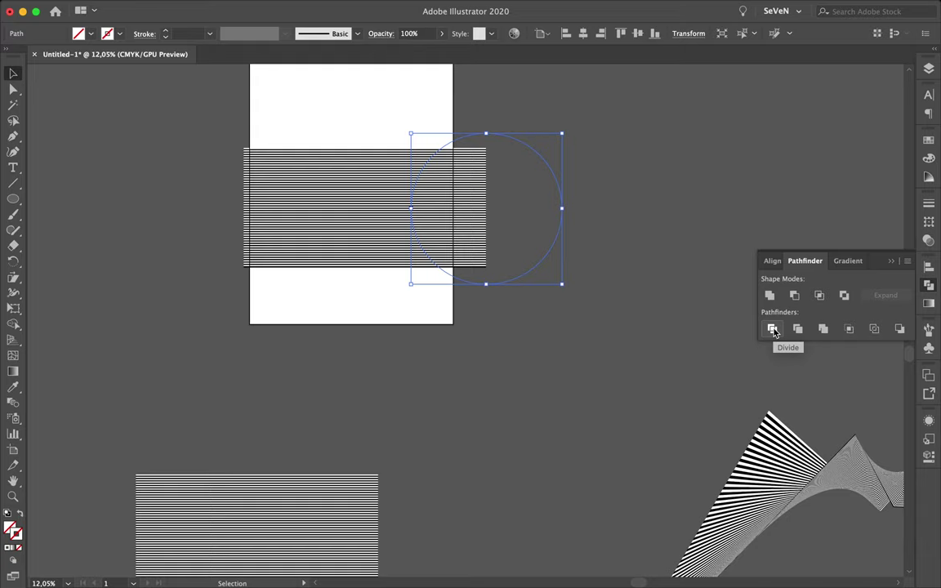
key(a)
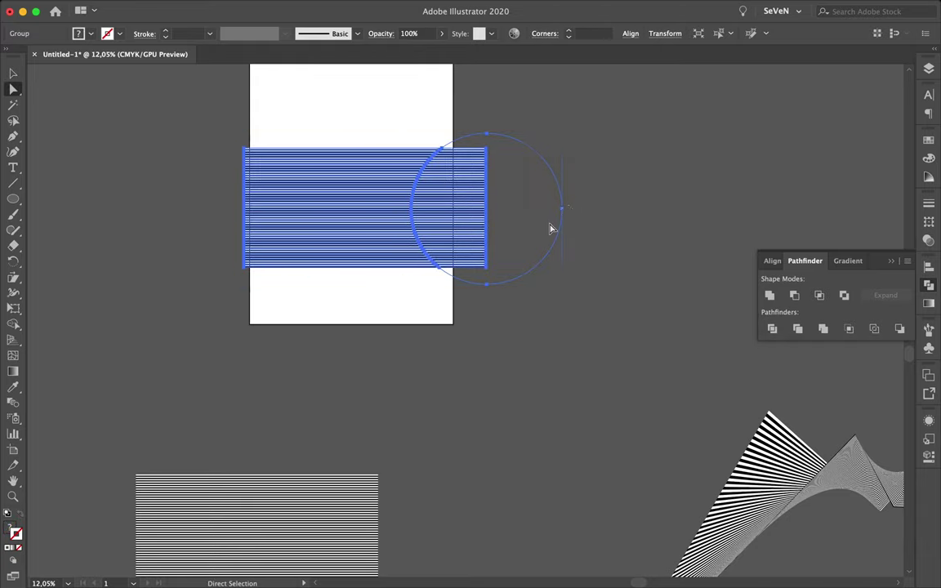
click(550, 227)
key(Delete)
Shear the divided right end of the stripes into a fold
drag(401, 120, 472, 317)
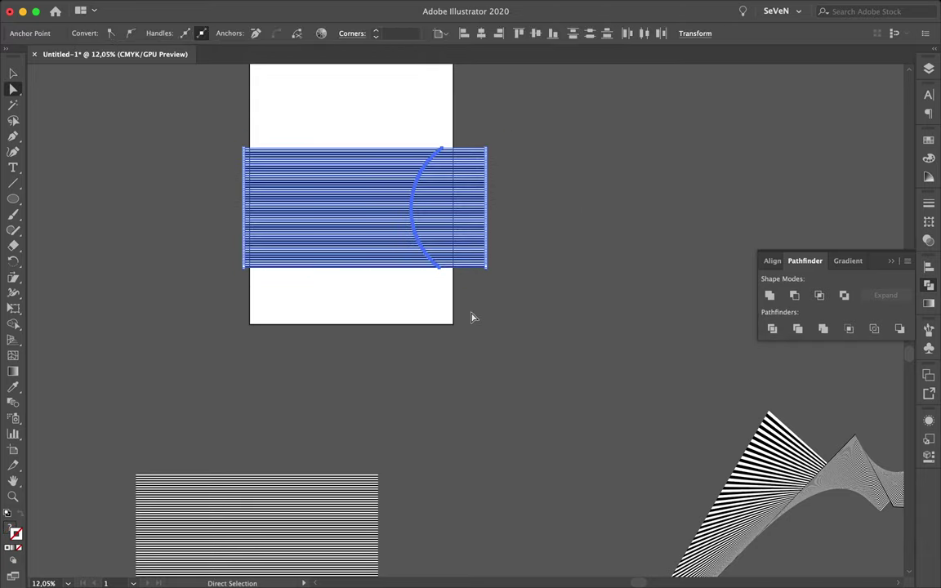
click(13, 281)
drag(373, 194, 418, 220)
key(v)
key(ctrl+shift+a)
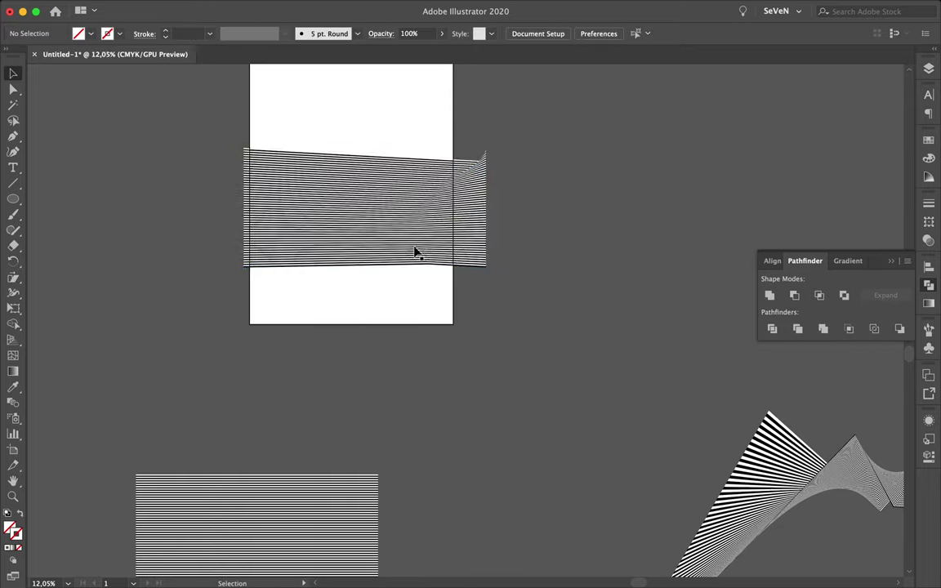
Draw a vertical cutting line through the left part of the stripes
scroll(372, 207, down, 1)
scroll(371, 208, down, 2)
scroll(334, 153, up, 2)
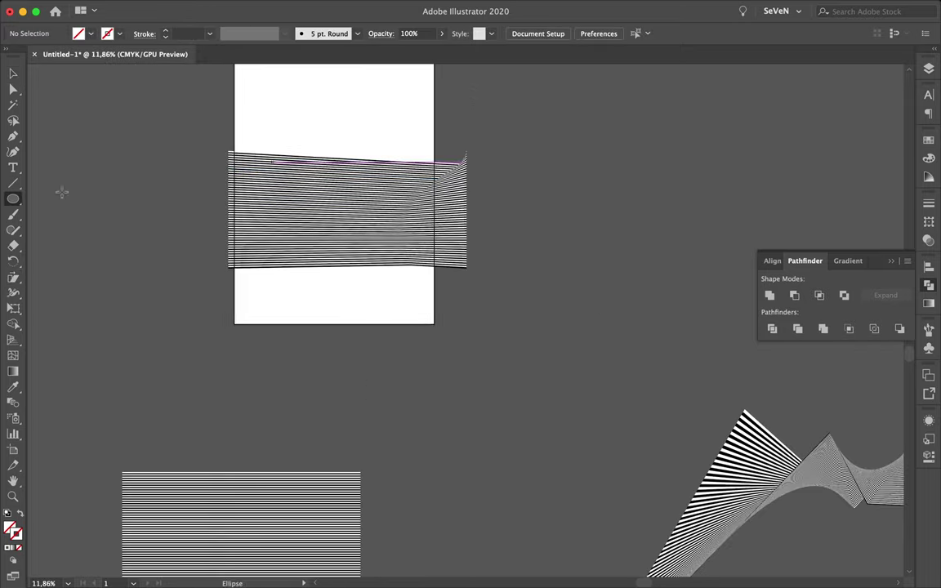
key(v)
drag(346, 131, 413, 283)
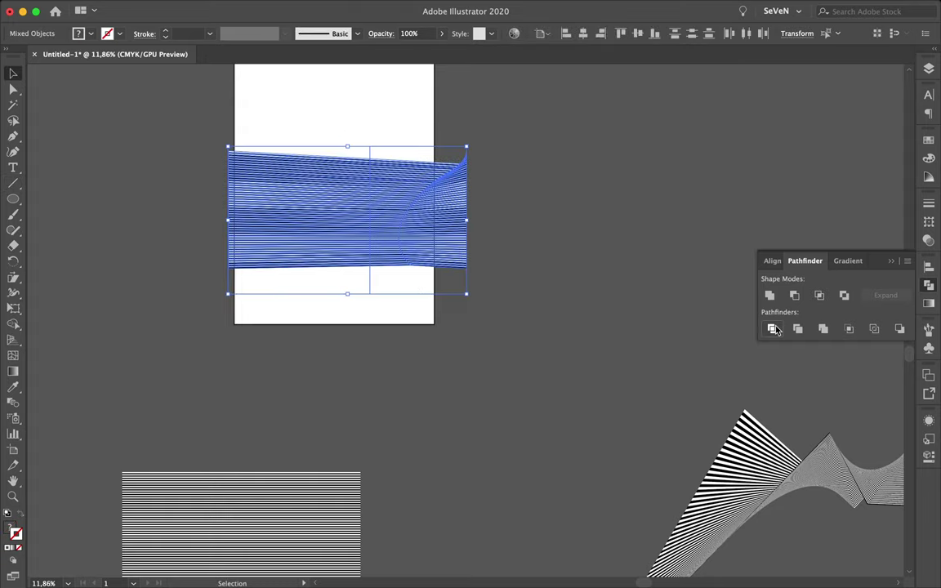
key(l)
drag(482, 143, 336, 273)
key(ctrl+z)
key(\)
drag(13, 182, 97, 183)
drag(326, 143, 328, 276)
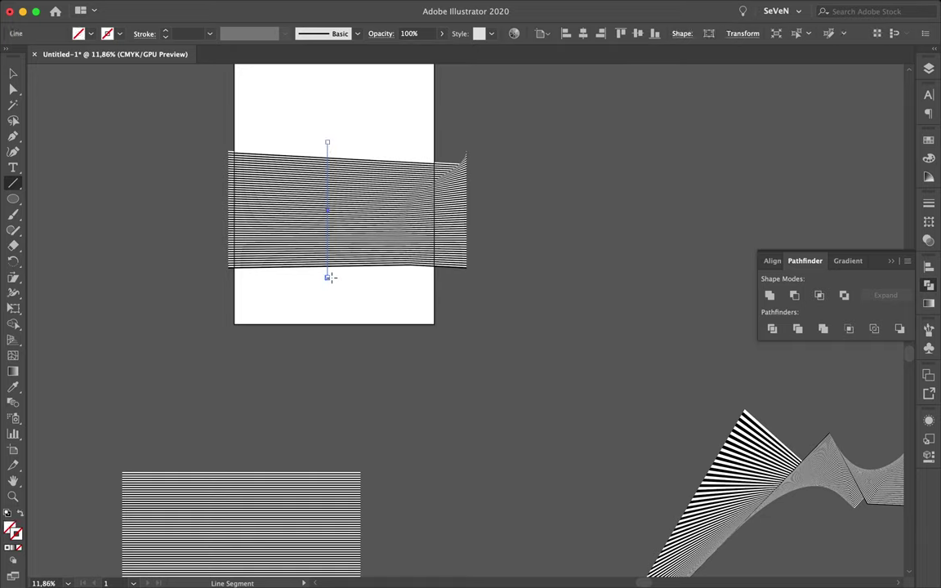
Divide the stripes along the line and shear the left section into a triangular fold
key(v)
shift+click(318, 159)
key(a)
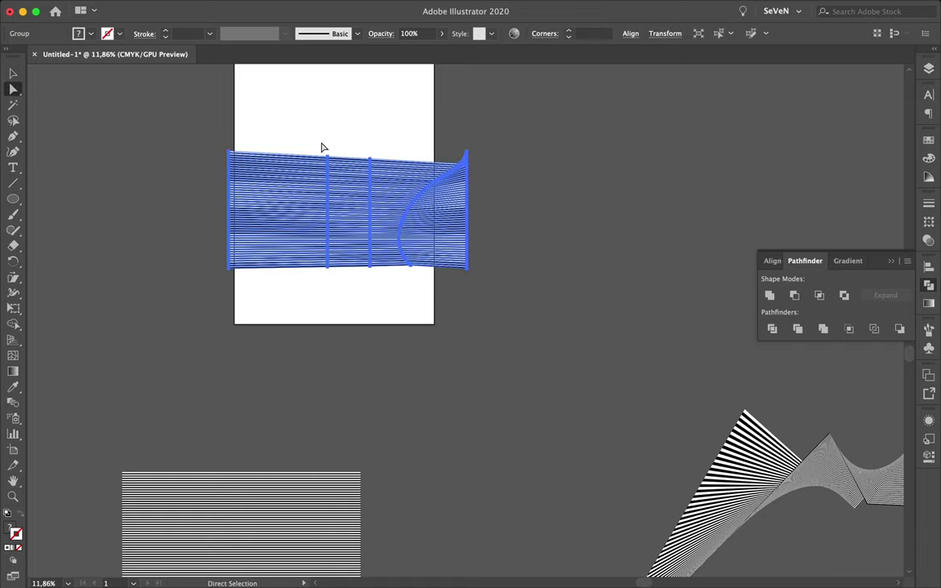
drag(376, 146, 20, 302)
click(13, 277)
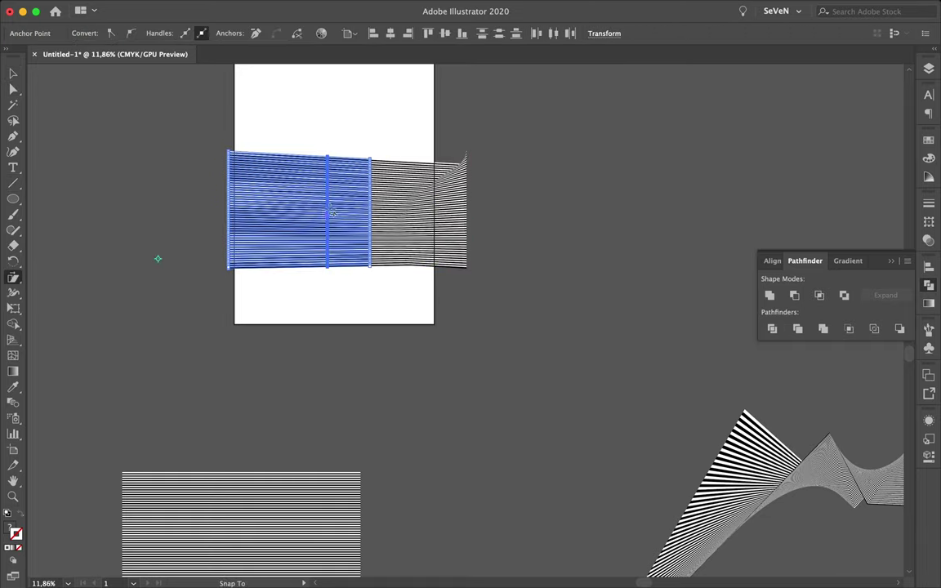
drag(331, 212, 342, 184)
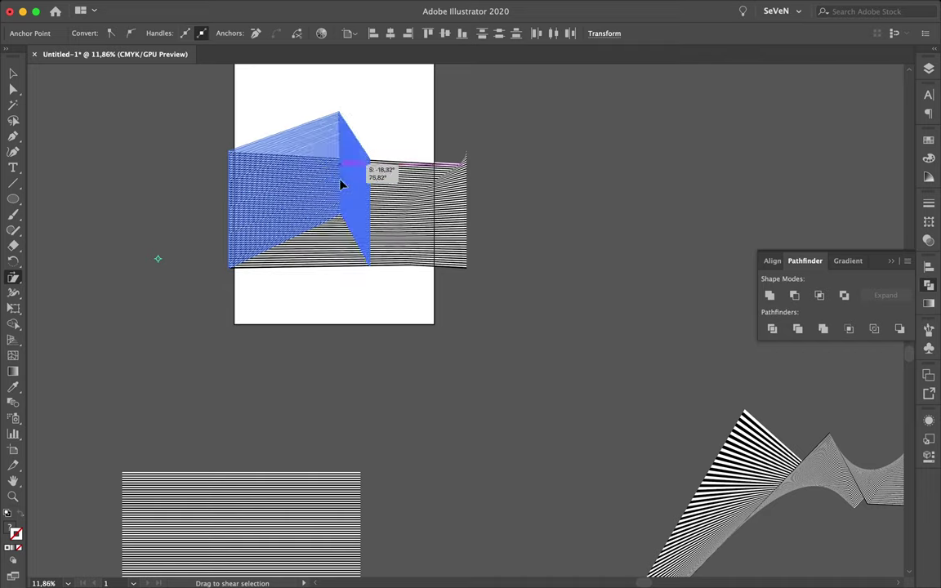
drag(341, 185, 318, 222)
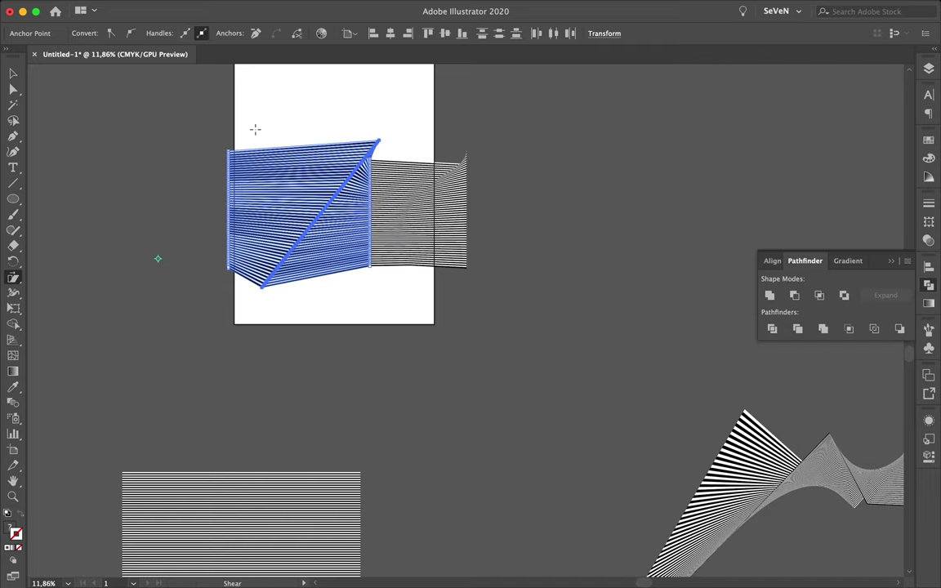
drag(254, 129, 273, 274)
Cut the left fold with another vertical line and rotate that strip into a downward fold
click(14, 194)
click(13, 183)
drag(248, 139, 247, 286)
key(a)
drag(236, 115, 254, 301)
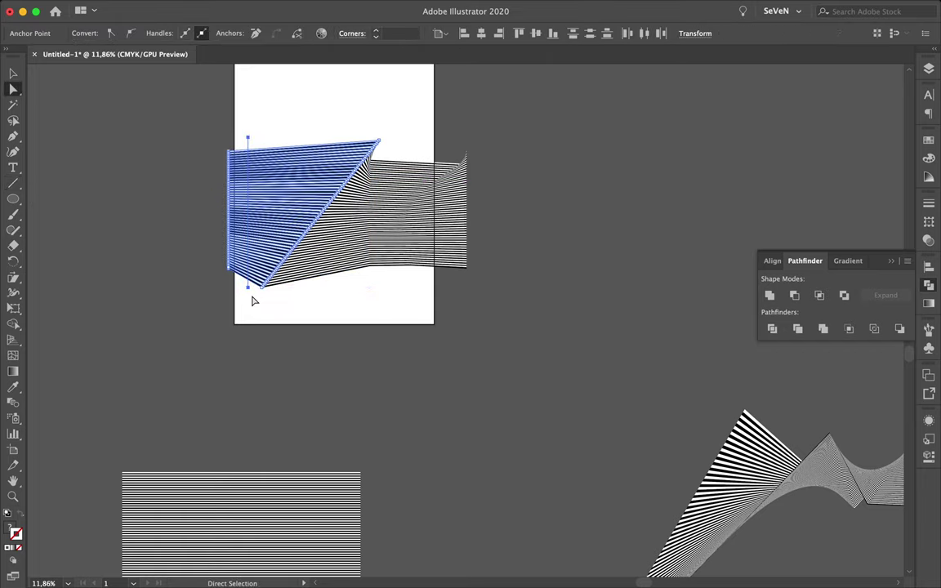
click(243, 140)
drag(224, 123, 237, 274)
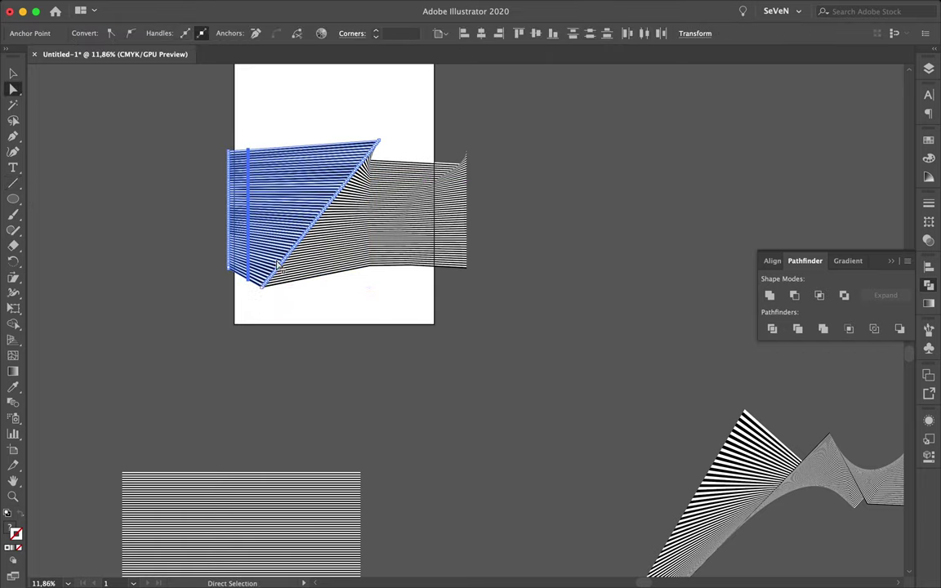
key(r)
drag(291, 210, 294, 214)
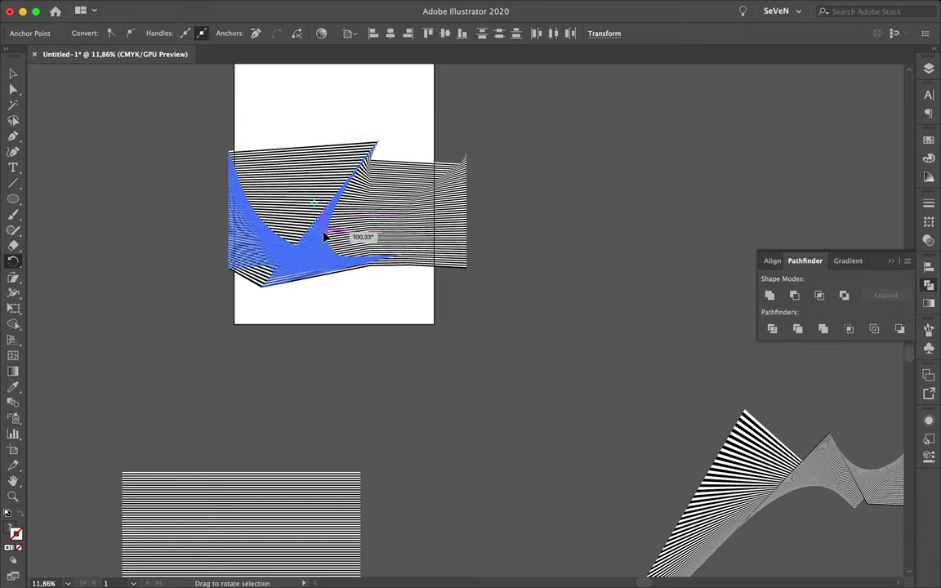
key(v)
click(285, 150)
drag(179, 111, 269, 180)
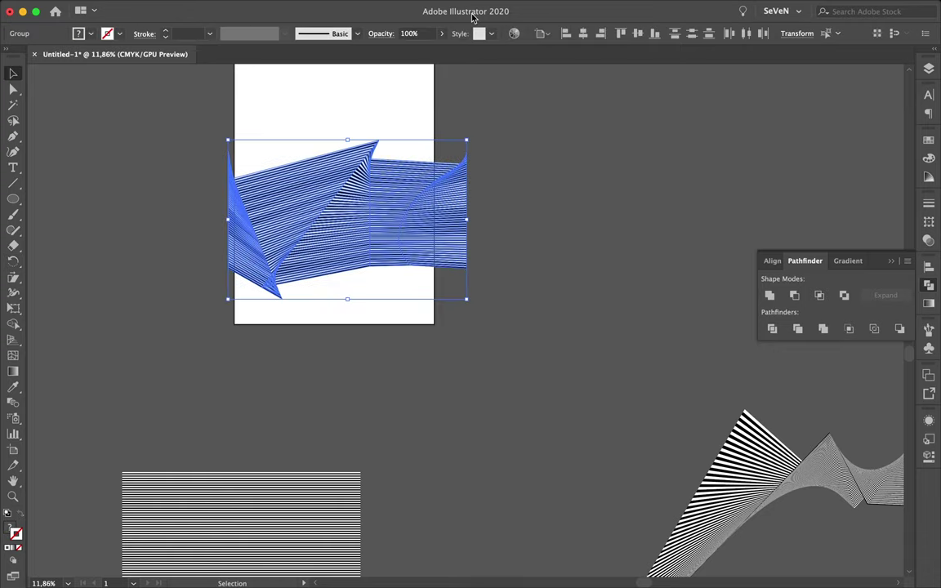
drag(437, 16, 498, 16)
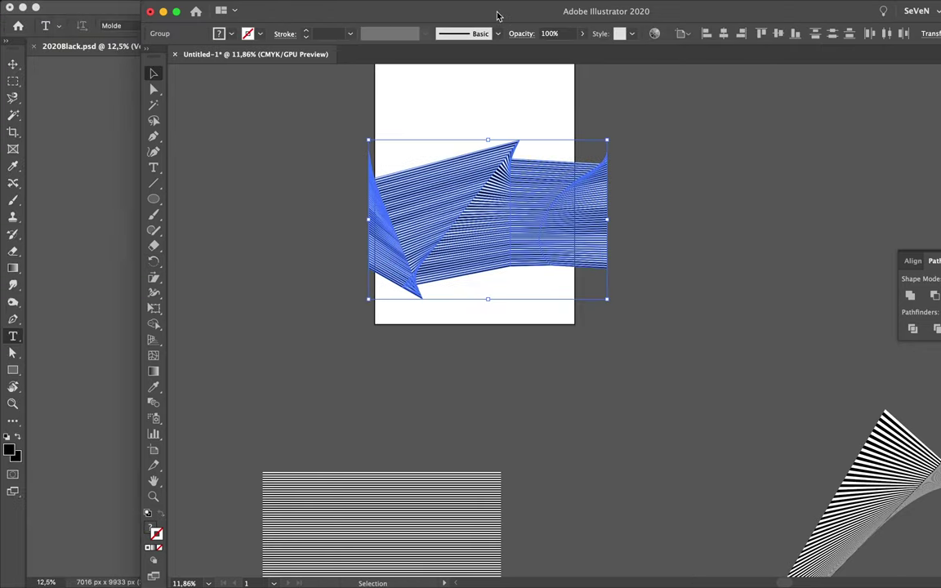
Drag the zigzag ribbon from Illustrator into the Photoshop poster and commit it
click(126, 237)
key(super+v)
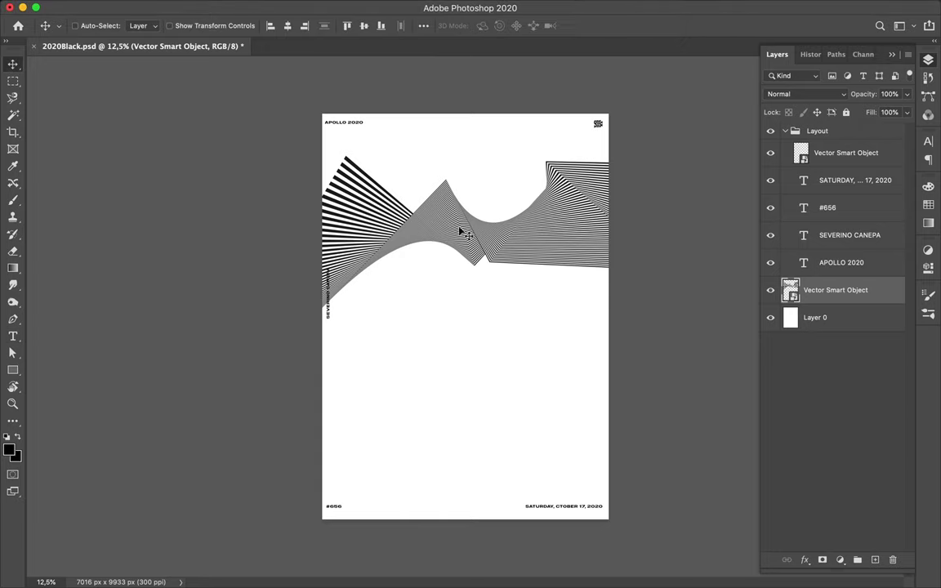
click(420, 576)
mouse_move(492, 247)
mouse_down()
mouse_move(130, 271)
mouse_move(504, 323)
mouse_up()
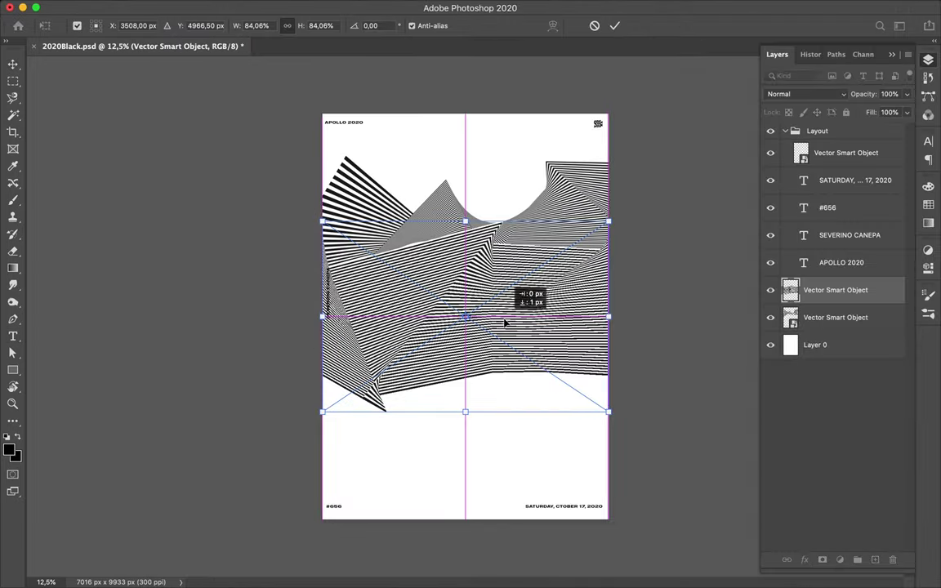
key(Return)
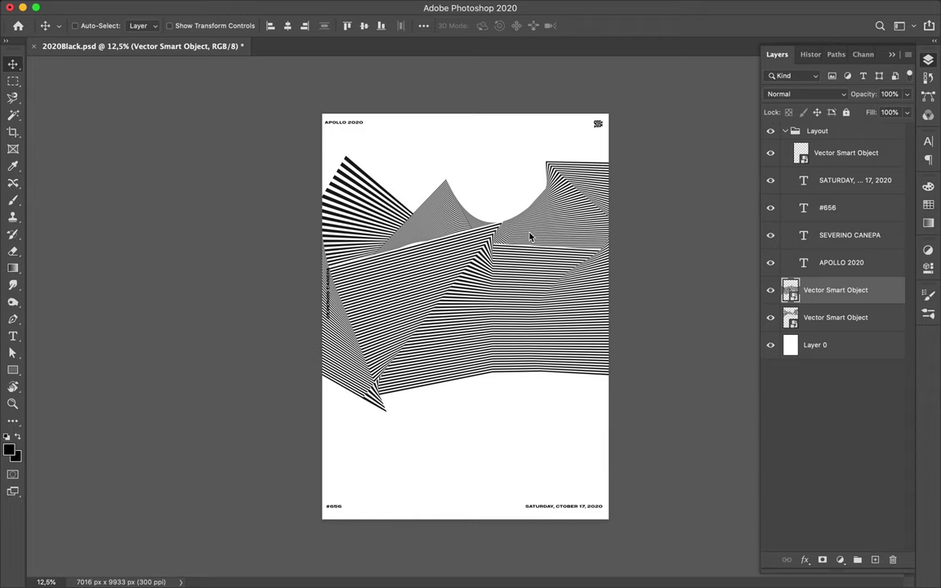
Nudge the new ribbon higher, shift the lower ribbon copy down, and select Layer 0
drag(524, 275, 569, 210)
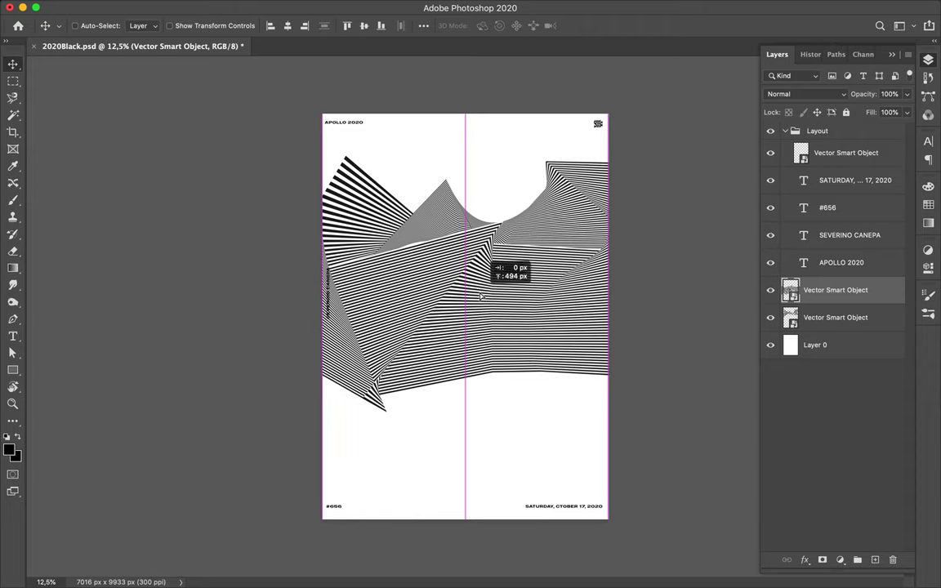
key(alt+bracketleft)
drag(572, 357, 576, 348)
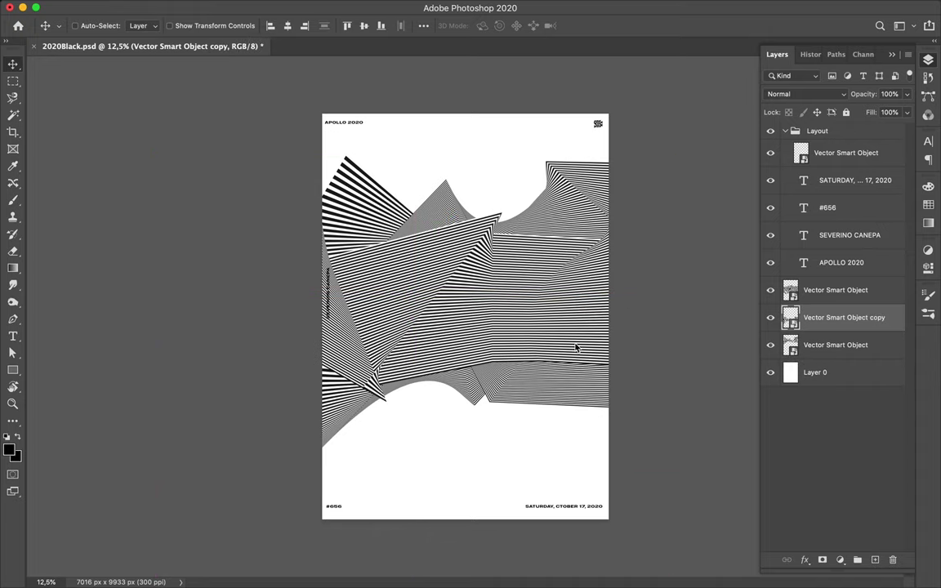
scroll(575, 348, up, 2)
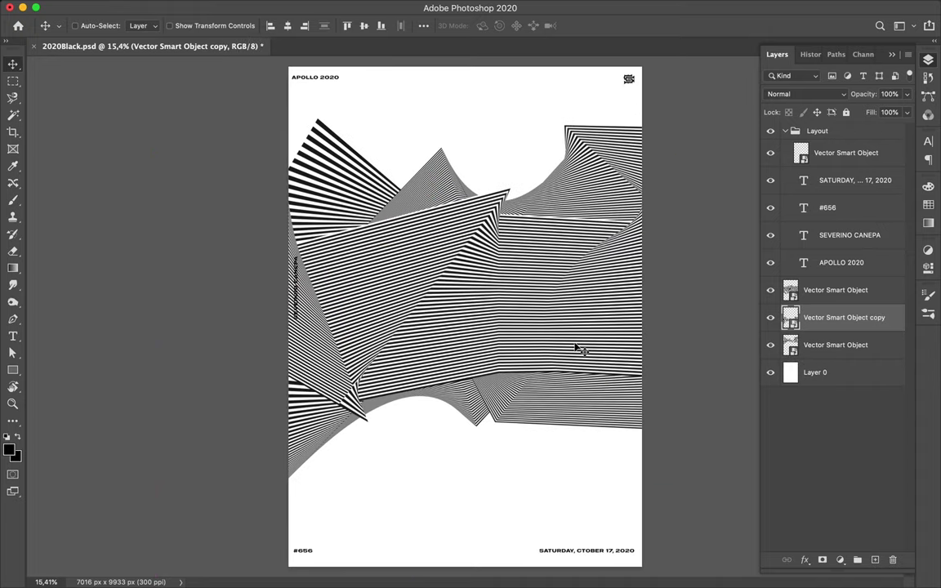
scroll(591, 299, down, 1)
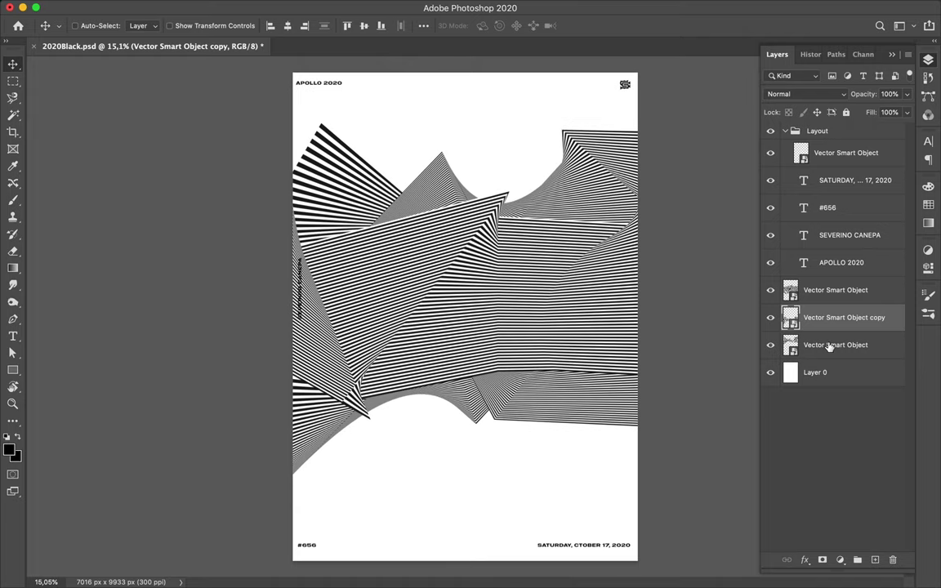
click(538, 377)
Draw a gradient-filled rectangle covering the whole poster, replacing an accidental tiny one
key(u)
click(144, 25)
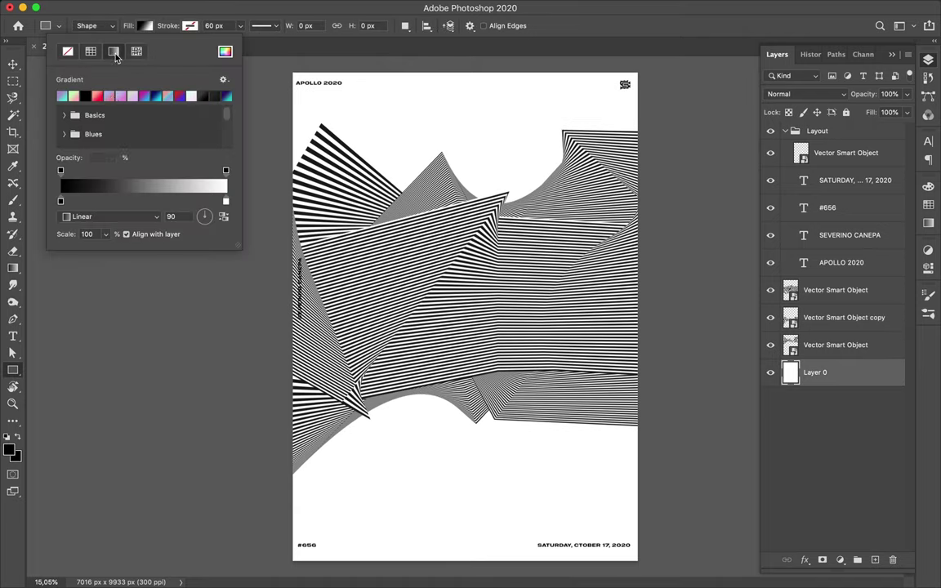
click(289, 70)
drag(287, 69, 290, 71)
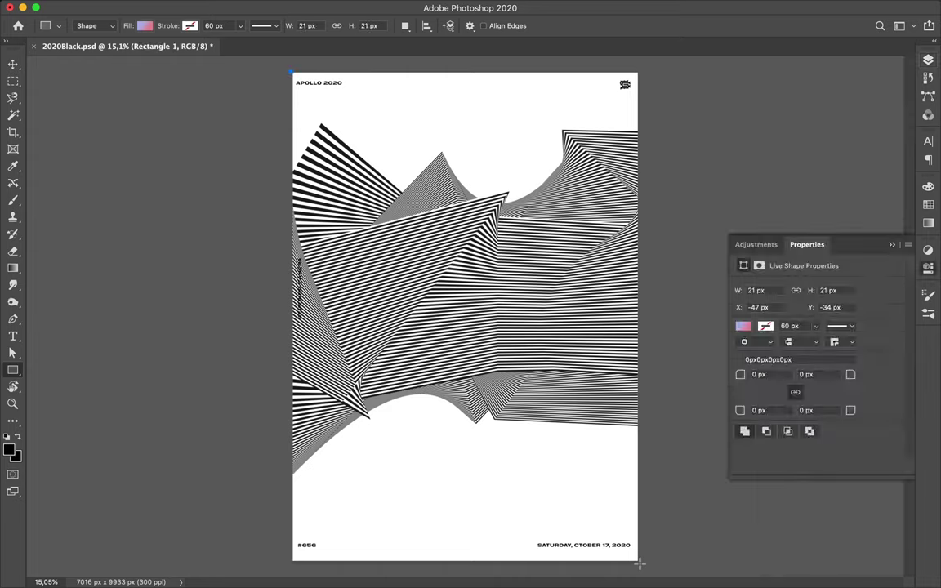
key(ctrl+z)
drag(290, 69, 640, 563)
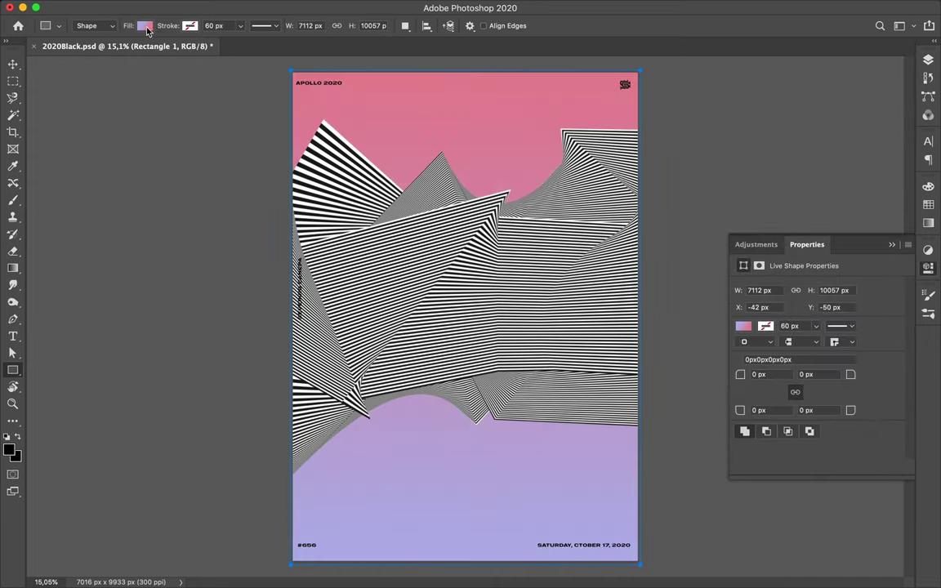
Angle the rectangle's pink-to-lavender gradient diagonally at 137° and bring Illustrator to the front
click(143, 25)
click(203, 216)
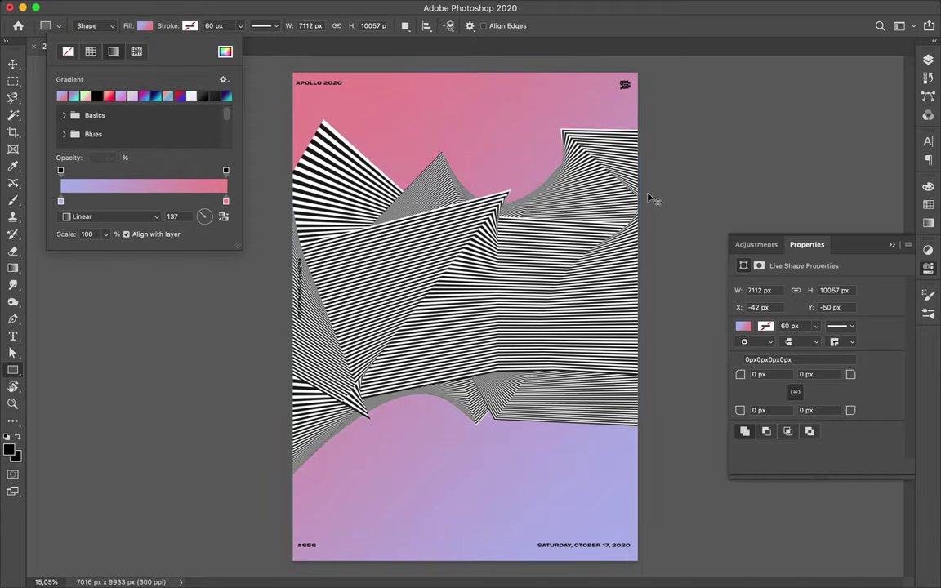
key(Escape)
key(v)
mouse_move(426, 584)
click(426, 571)
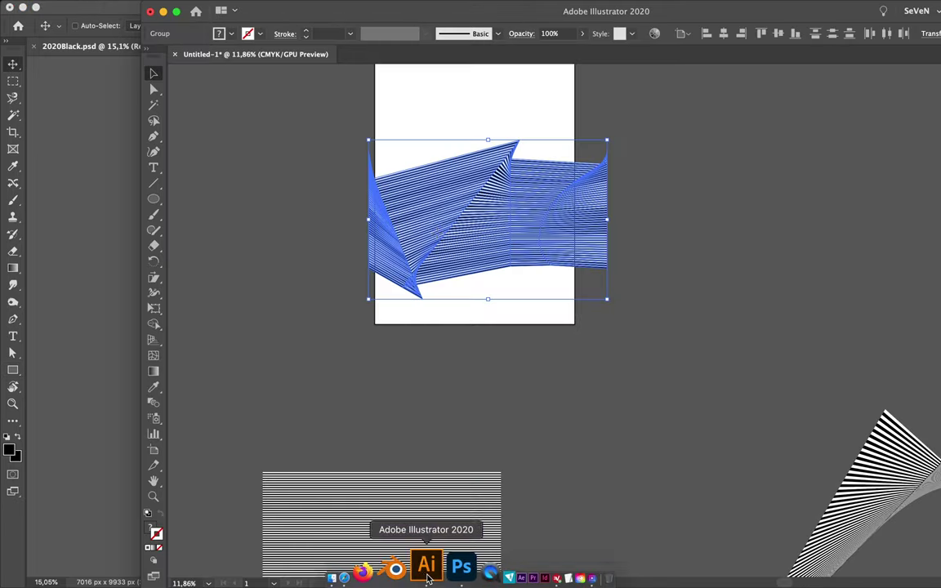
Move the zigzag ribbon aside, copy the striped rectangle onto the artboard, and draw three cutting lines
drag(497, 237, 791, 306)
click(457, 540)
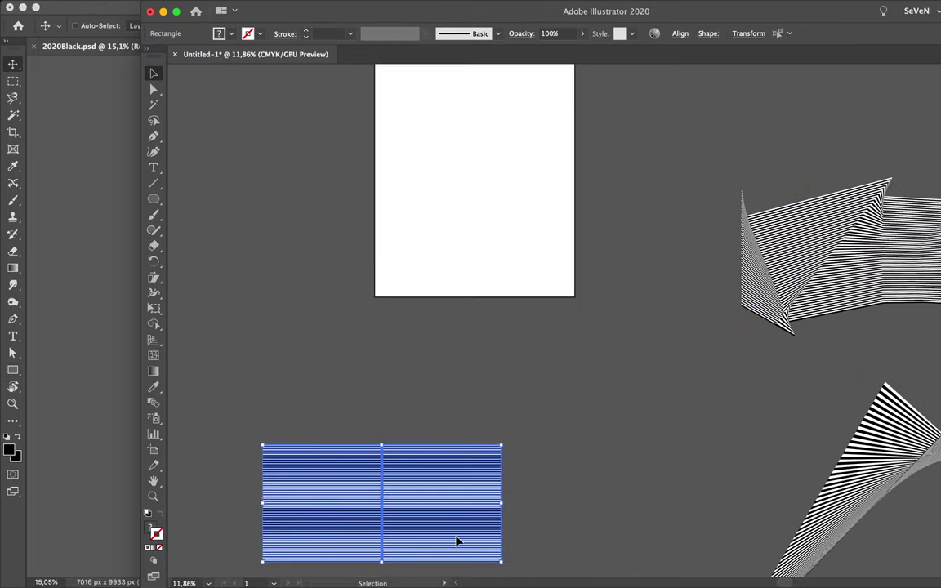
drag(457, 541, 513, 211)
click(157, 181)
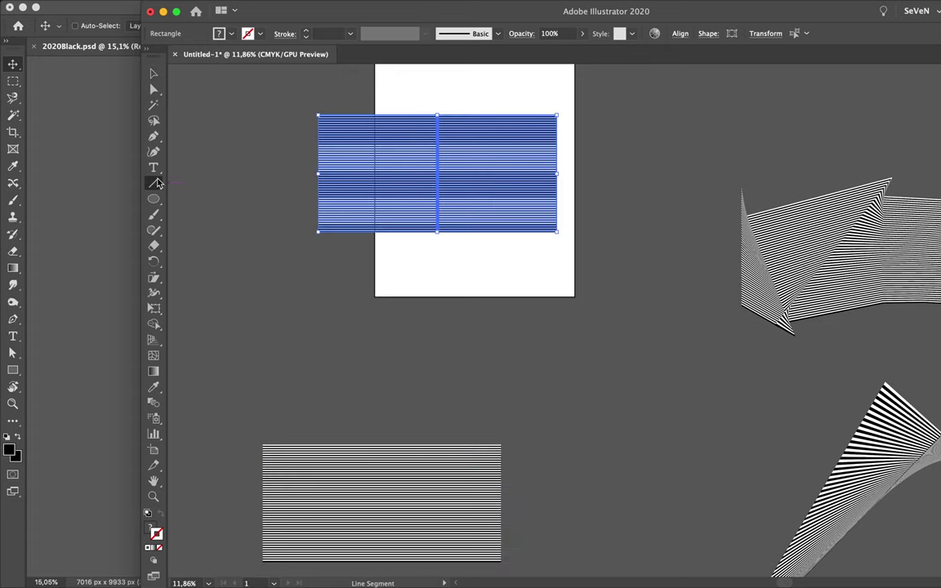
drag(529, 98, 486, 258)
mouse_move(461, 102)
mouse_down()
mouse_move(507, 178)
mouse_move(462, 237)
mouse_up()
drag(437, 100, 321, 237)
Split the striped copy into pieces along the cutting lines with Pathfinder Divide
key(v)
drag(583, 266, 441, 163)
drag(726, 18, 586, 20)
click(774, 331)
key(a)
click(341, 124)
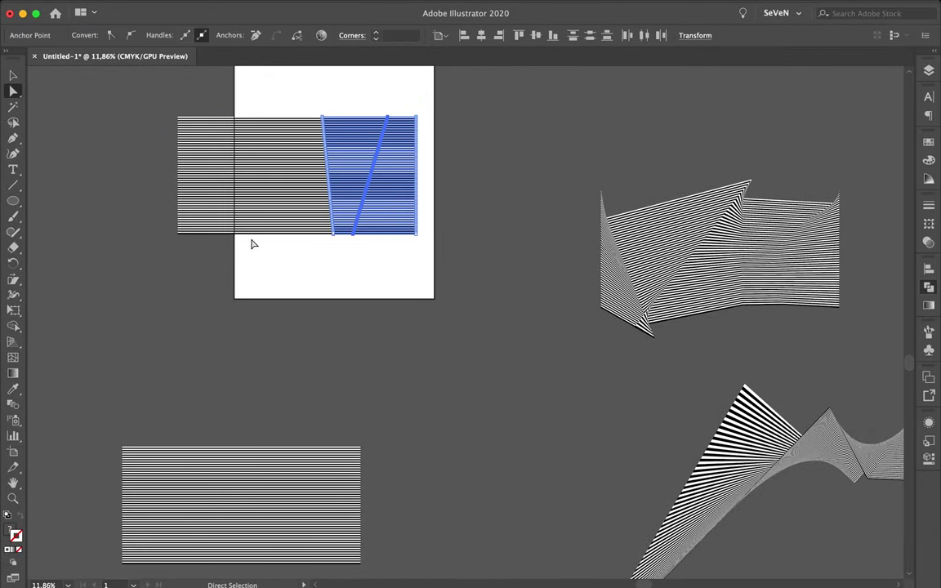
Twist the right piece into a folded facet and shear the pieces into an angled wedge
click(18, 282)
mouse_move(357, 184)
mouse_down()
mouse_move(316, 114)
mouse_move(344, 244)
mouse_up()
key(a)
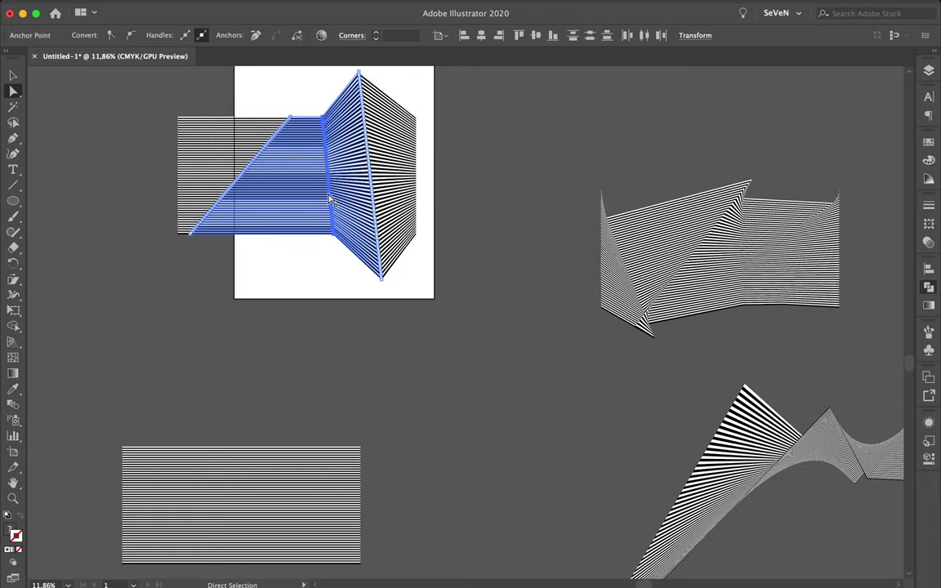
click(13, 280)
drag(331, 199, 324, 169)
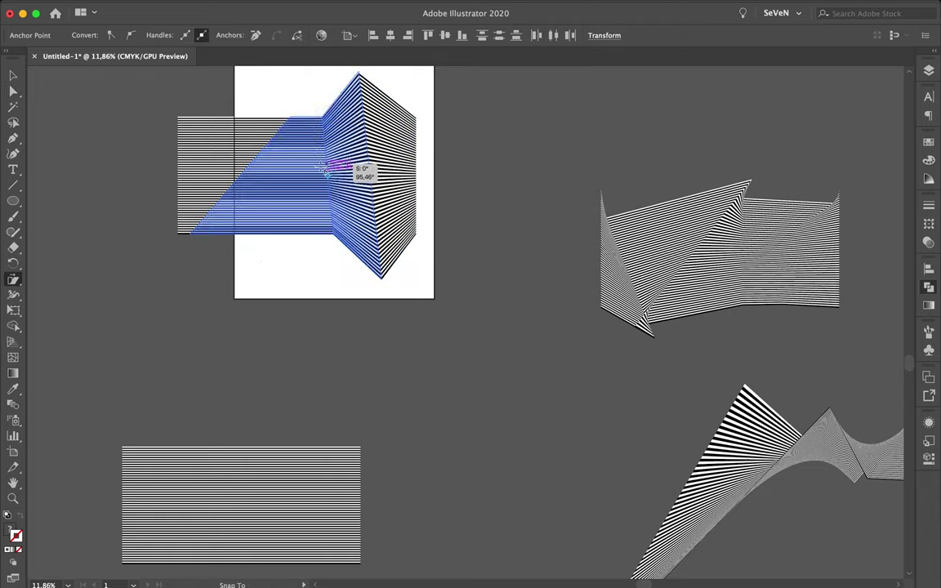
scroll(324, 169, up, 3)
key(v)
click(214, 157)
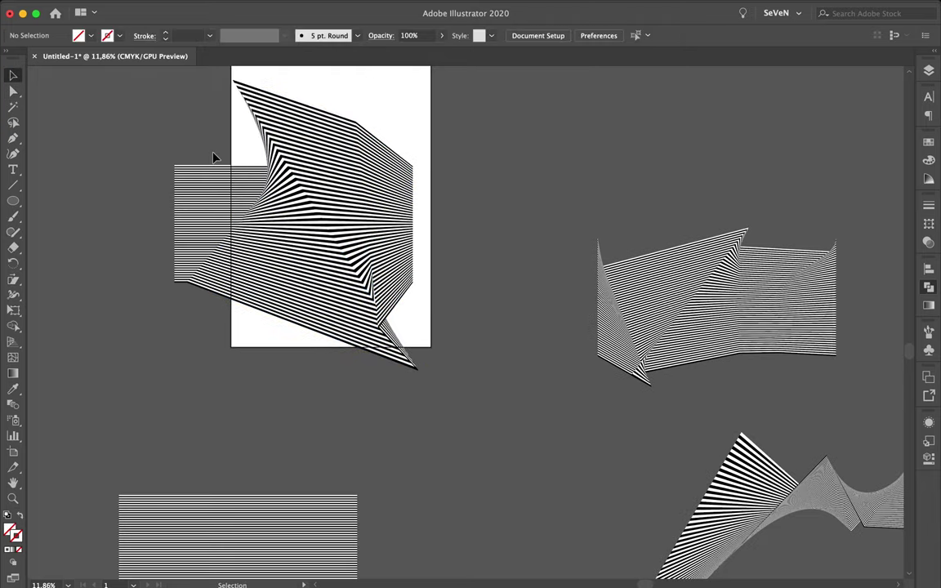
click(13, 185)
Divide the ribbon along a vertical cutting line through its left end
mouse_move(230, 148)
mouse_down()
mouse_move(173, 290)
mouse_move(183, 292)
mouse_move(178, 278)
mouse_up()
key(v)
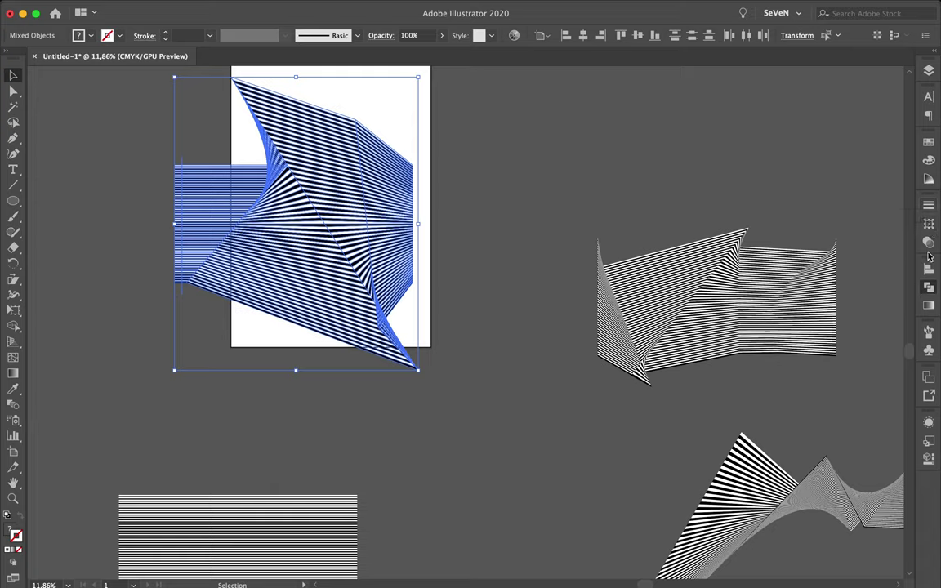
click(927, 289)
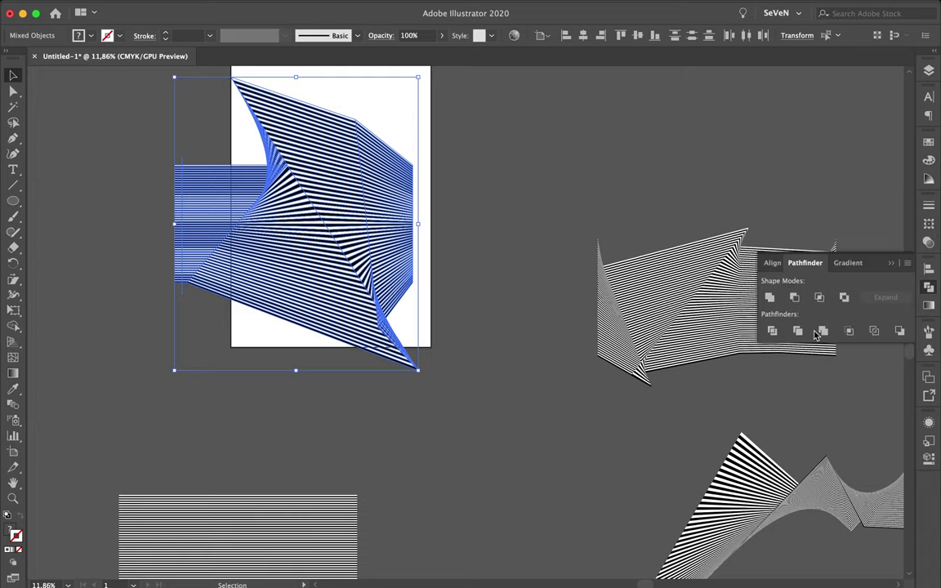
click(770, 332)
Shear the ribbon's left section upward, resetting the shear reference point midway
key(a)
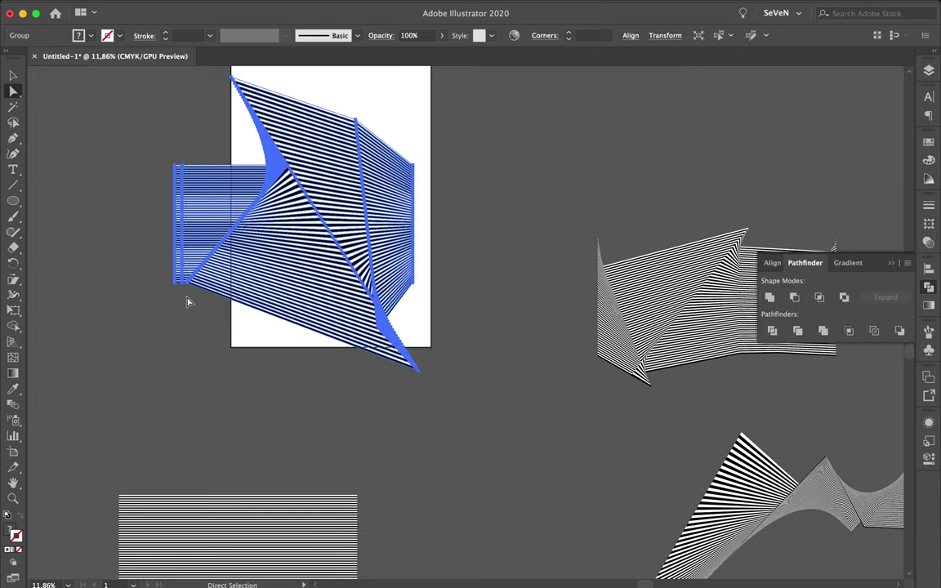
drag(187, 302, 172, 272)
click(15, 282)
drag(199, 176, 160, 304)
click(149, 327)
drag(168, 204, 205, 204)
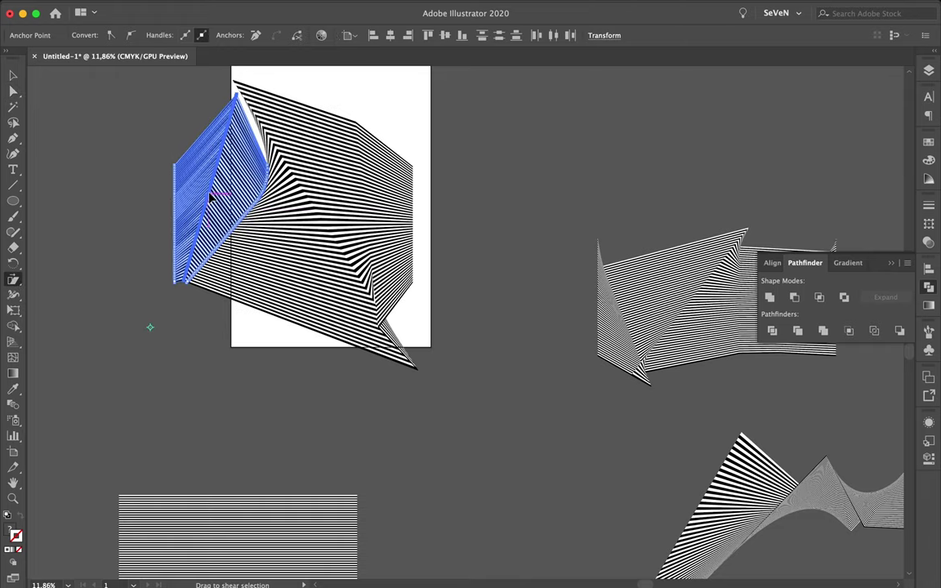
Shear the left facet out past the artboard edge and drag the ribbon into Photoshop
key(a)
drag(153, 139, 178, 295)
click(16, 282)
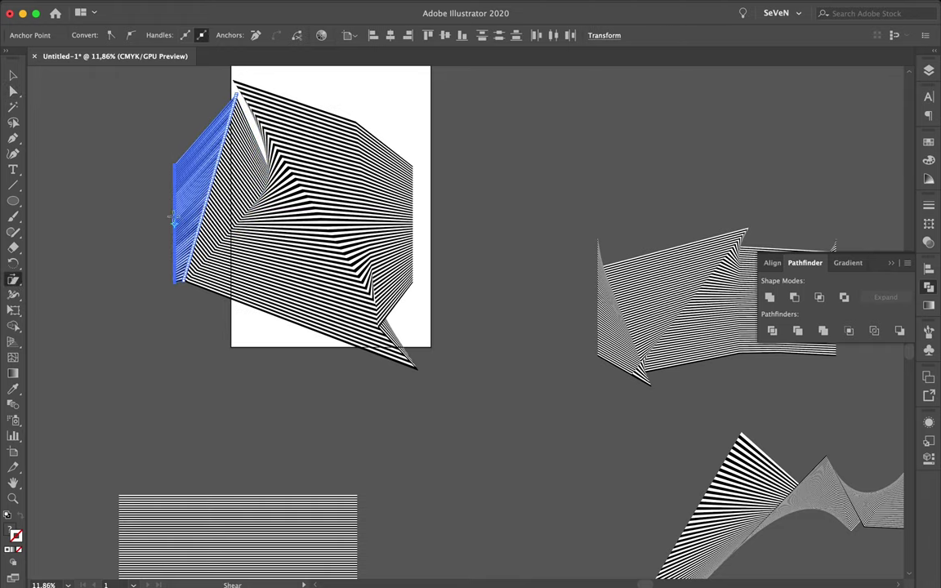
drag(147, 163, 140, 196)
key(v)
click(227, 147)
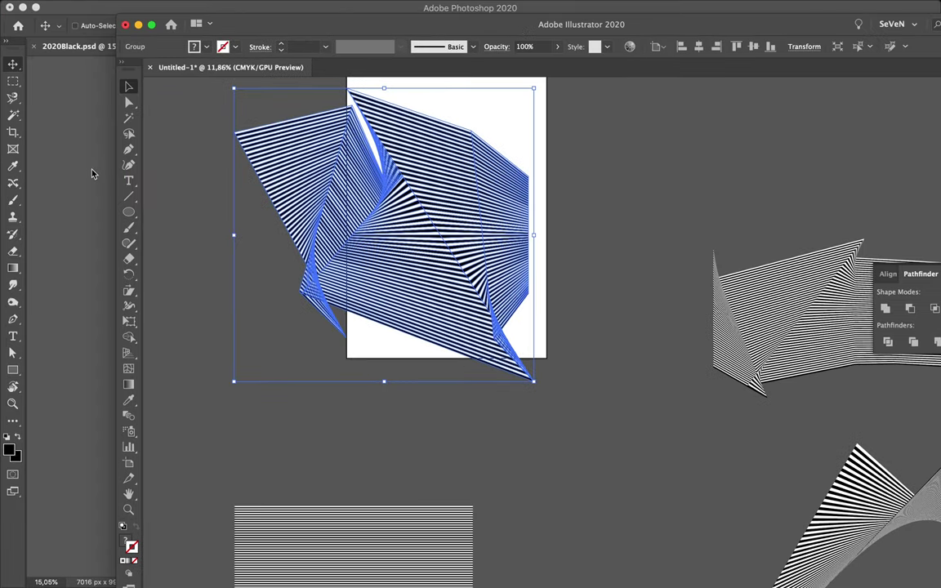
drag(273, 151, 92, 172)
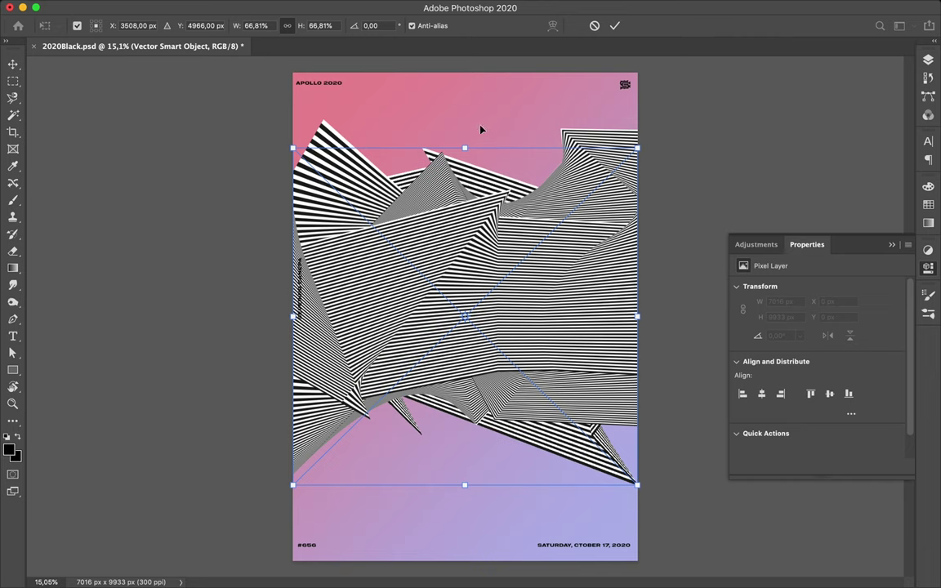
Commit the placed ribbon and position it near the poster's top
mouse_move(481, 130)
mouse_down()
mouse_move(480, 84)
mouse_move(472, 124)
mouse_up()
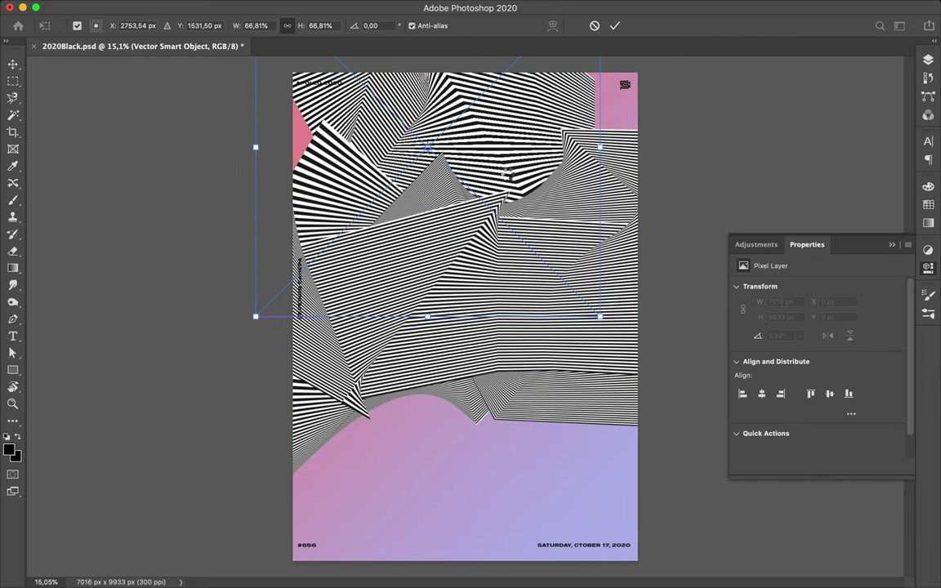
key(Return)
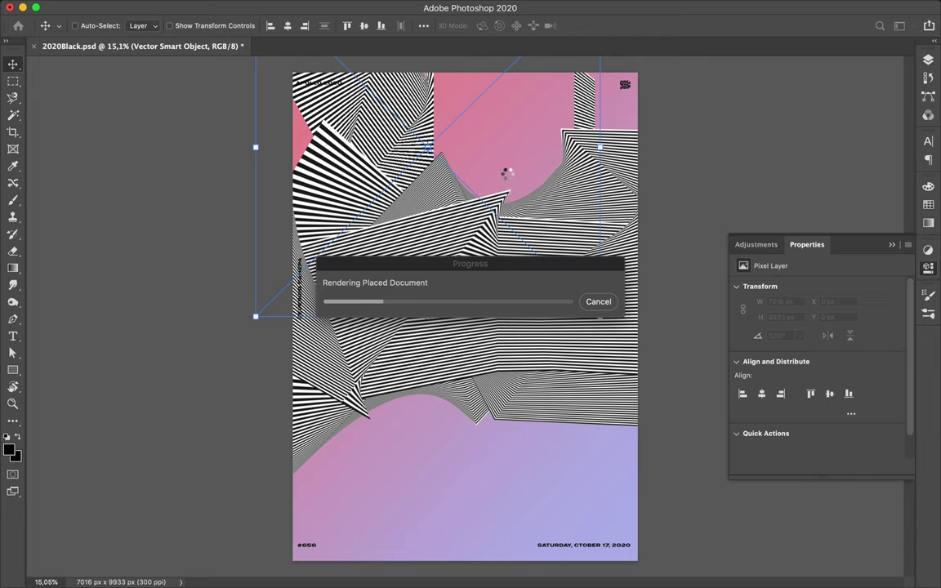
drag(457, 156, 520, 124)
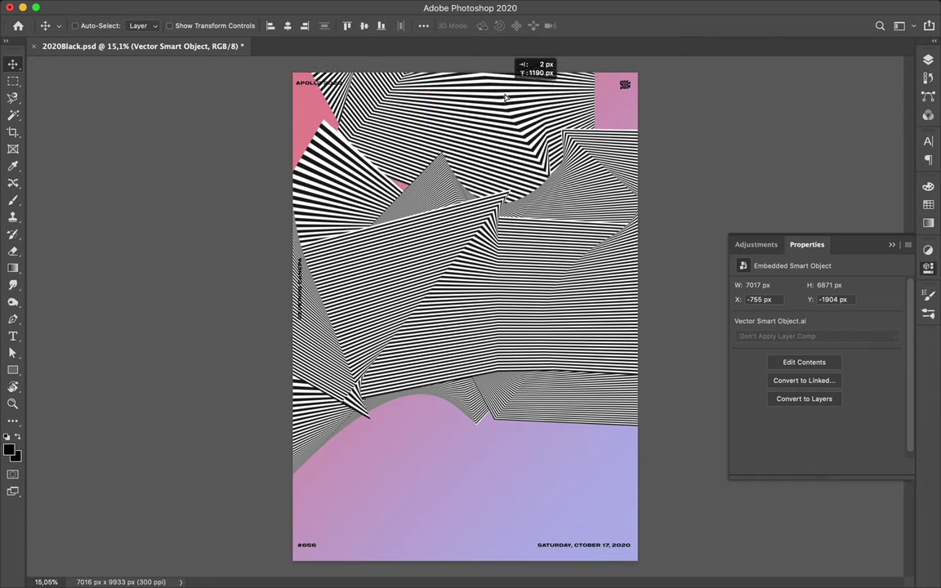
drag(520, 124, 457, 100)
Add a ribbon copy toward the lower right and move the other ribbon layer lower
mouse_move(481, 511)
mouse_down()
mouse_move(483, 375)
mouse_move(492, 373)
mouse_up()
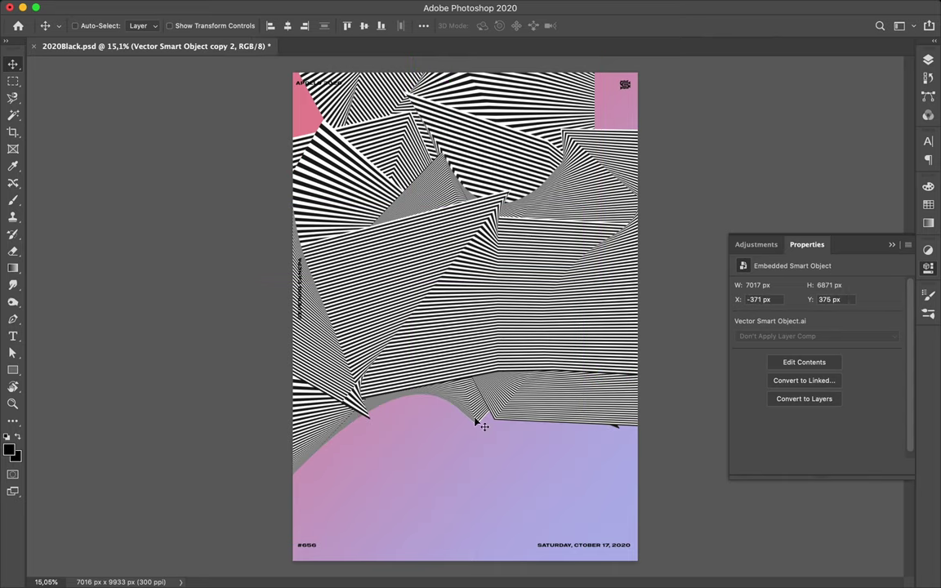
drag(476, 421, 481, 465)
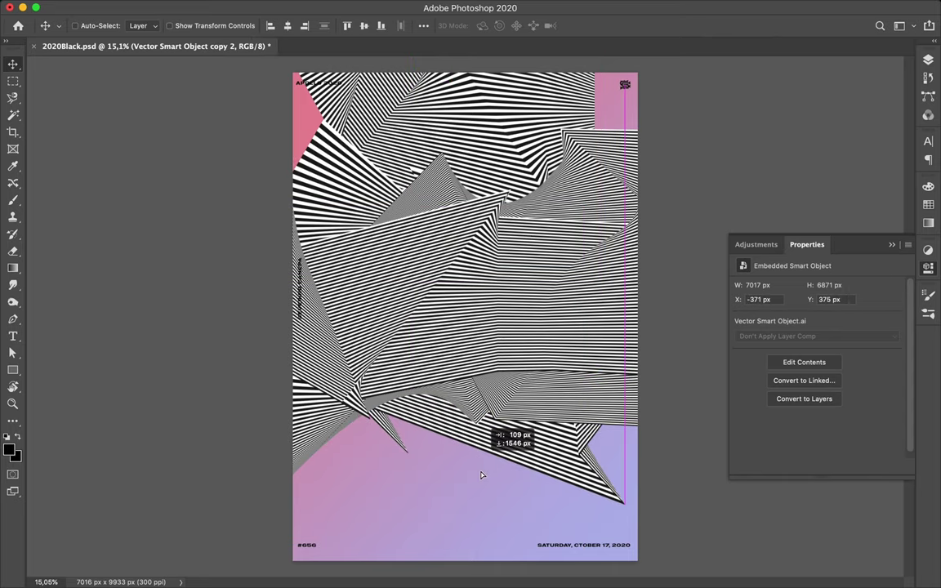
drag(515, 110, 539, 242)
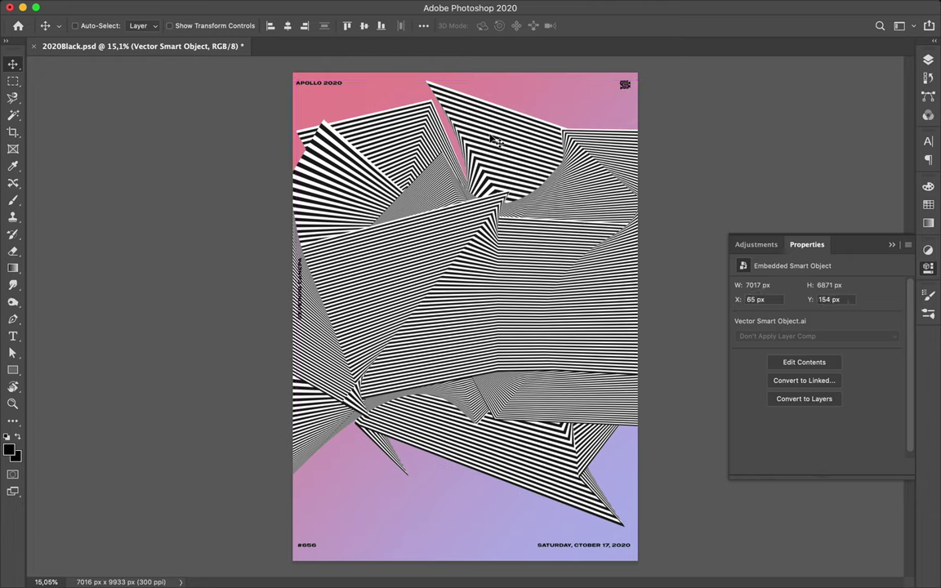
Draw a small circle with the Ellipse tool and stack Ellipse 1 above the Vector Smart Object
key(u)
right_click(13, 369)
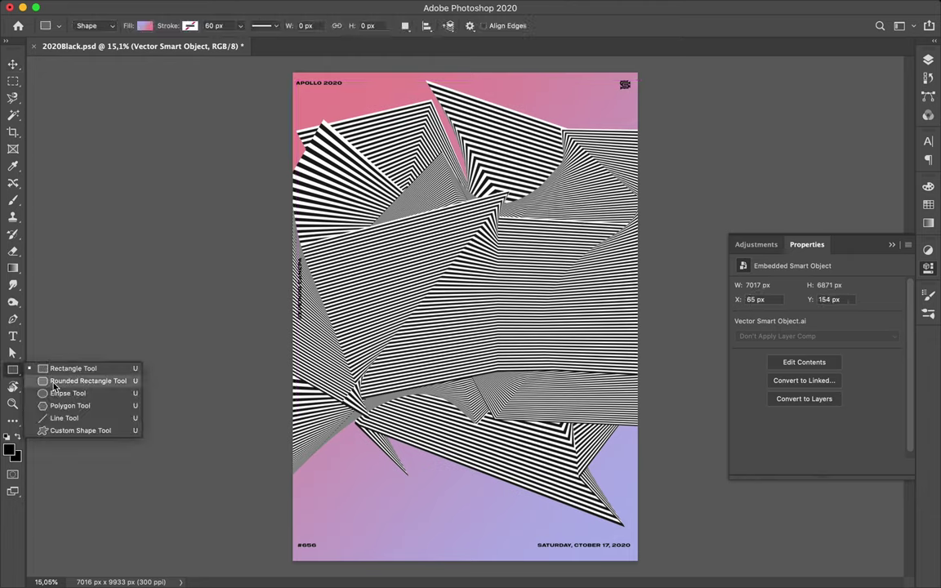
click(62, 393)
drag(354, 218, 375, 239)
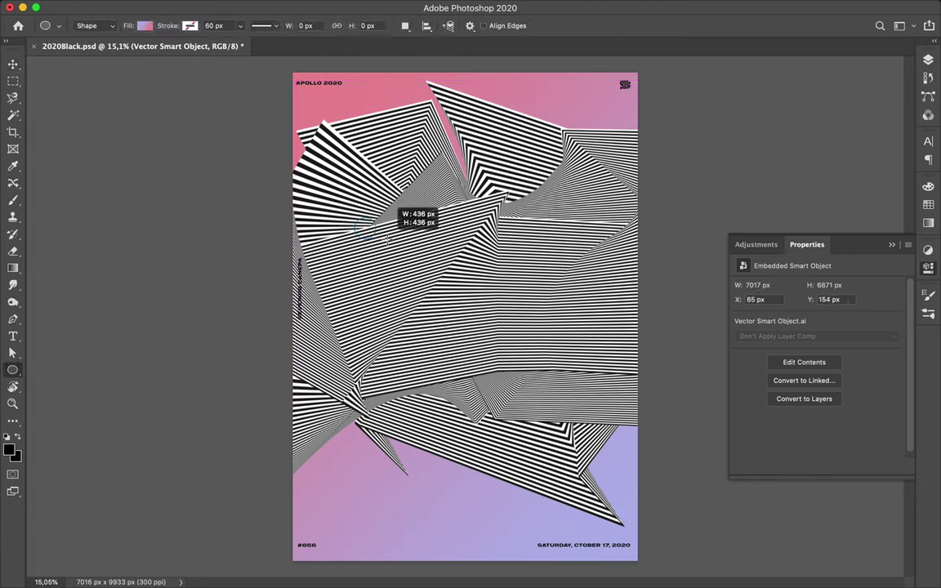
click(929, 63)
drag(831, 404, 833, 341)
key(v)
drag(360, 218, 370, 225)
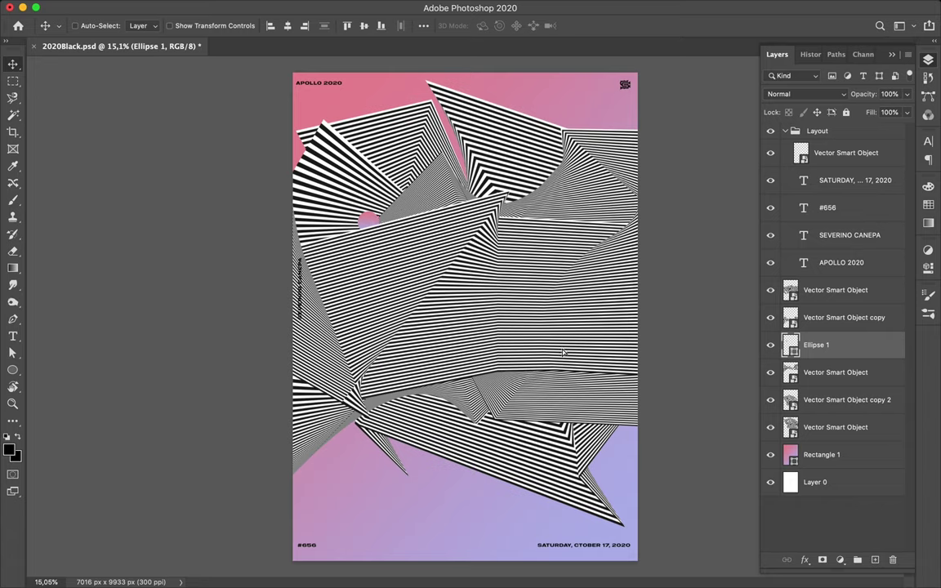
Raise the circle above the stripes, duplicate it to the poster's right middle, and save
drag(816, 344, 823, 278)
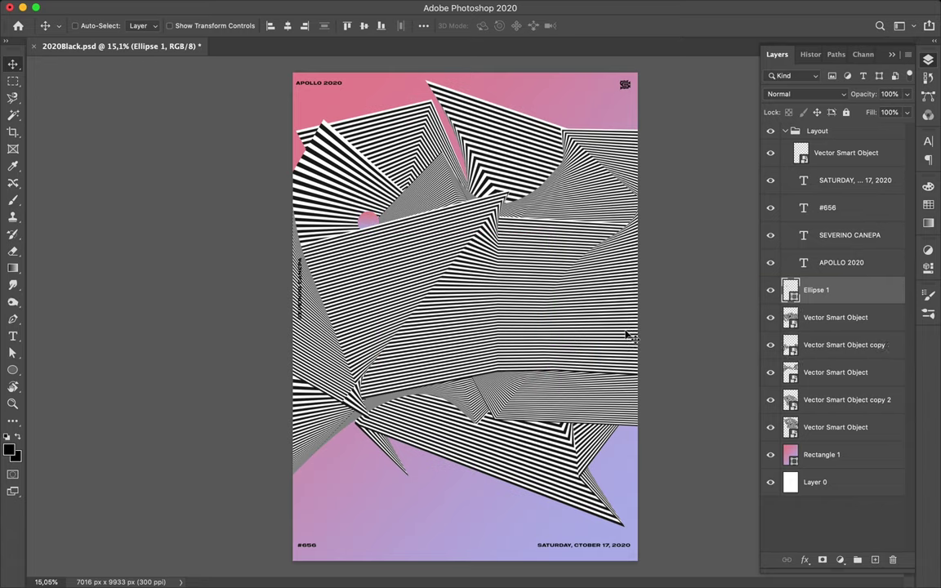
mouse_move(817, 290)
mouse_down()
mouse_move(808, 374)
mouse_move(828, 355)
mouse_up()
drag(840, 283, 839, 278)
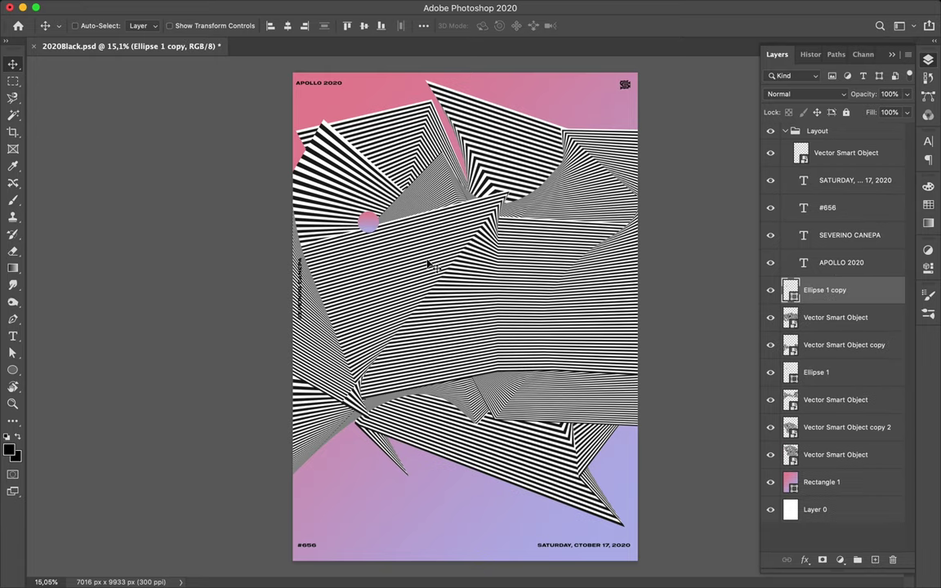
drag(569, 337, 598, 326)
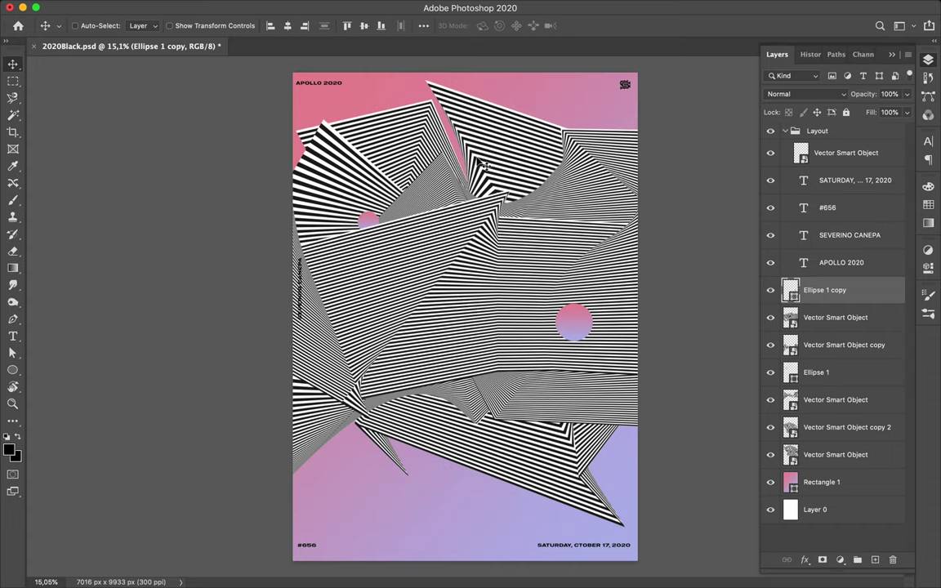
key(ctrl+s)
Set the side text, APOLLO 2020, #656 and date layers to white ffffff in the Character panel
click(813, 235)
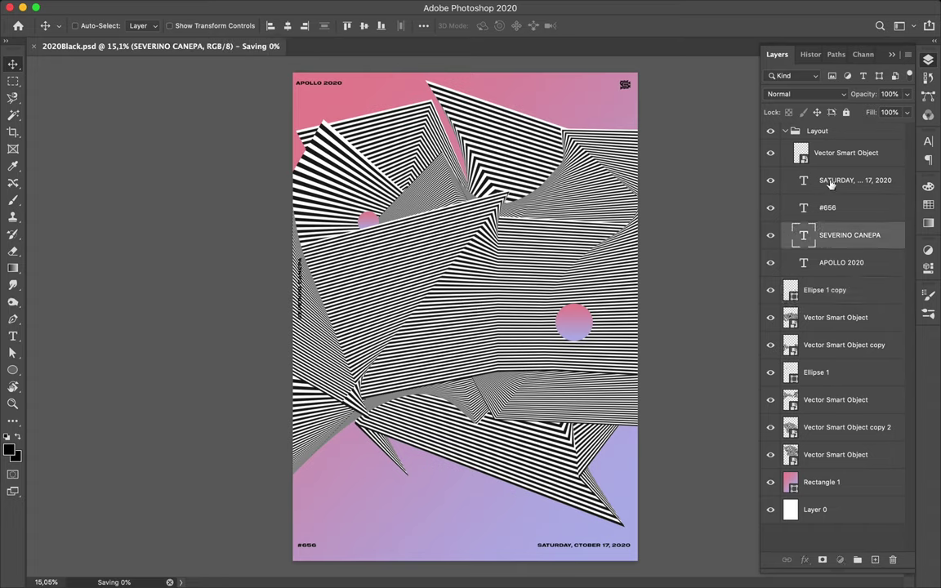
key(alt+bracketleft)
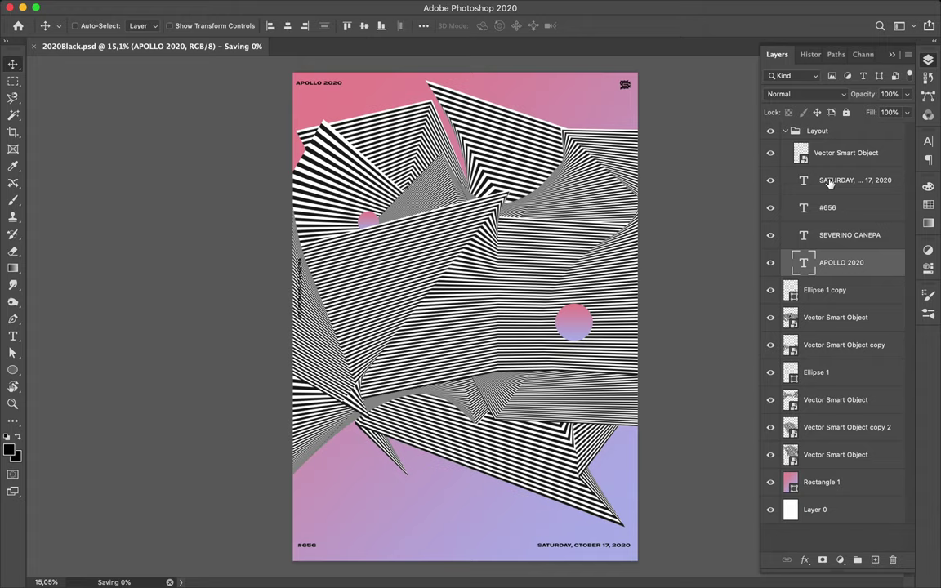
shift+click(830, 182)
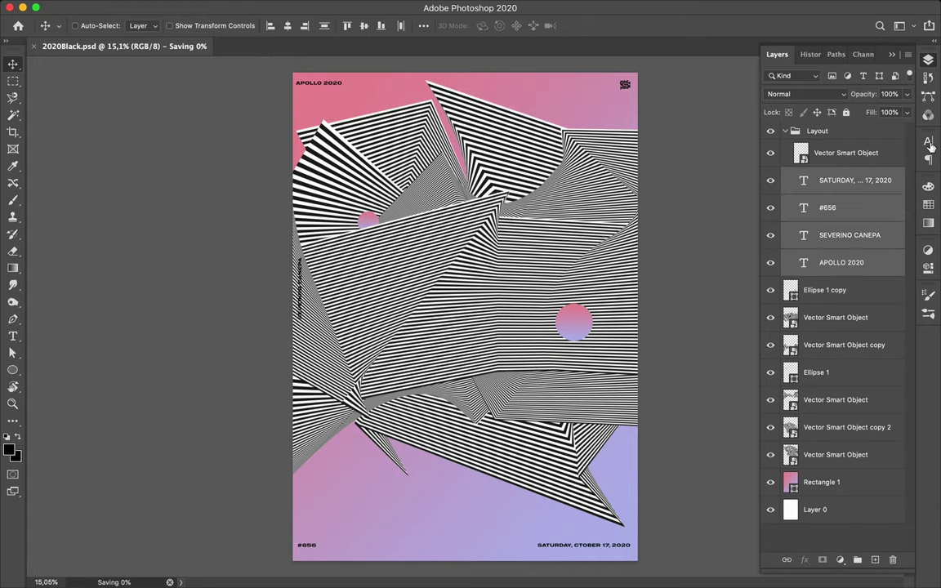
click(931, 145)
click(889, 217)
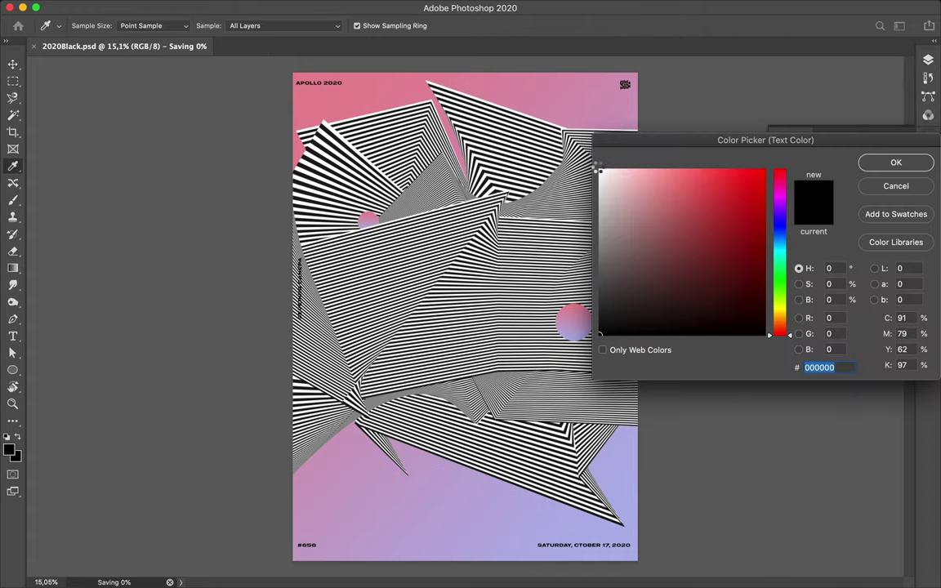
click(600, 171)
click(600, 170)
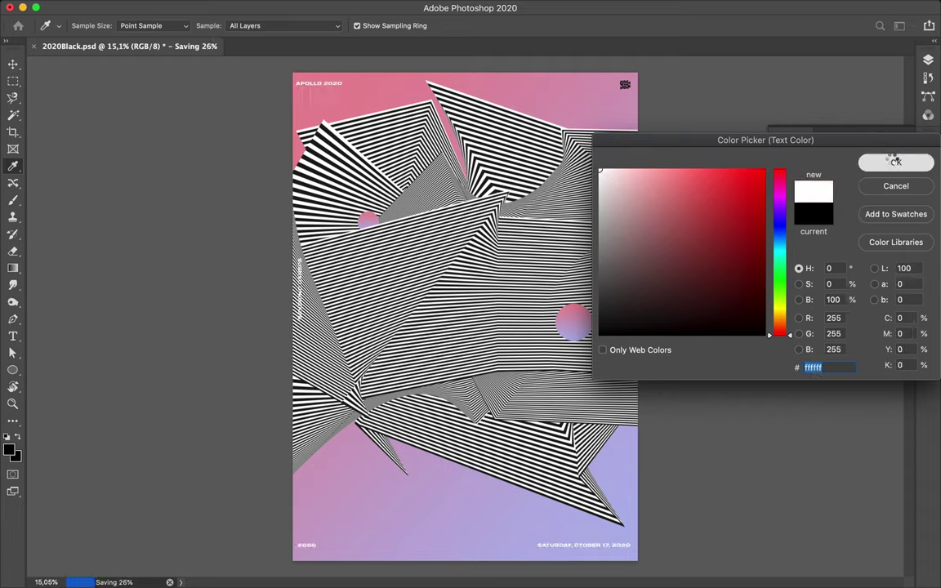
click(893, 161)
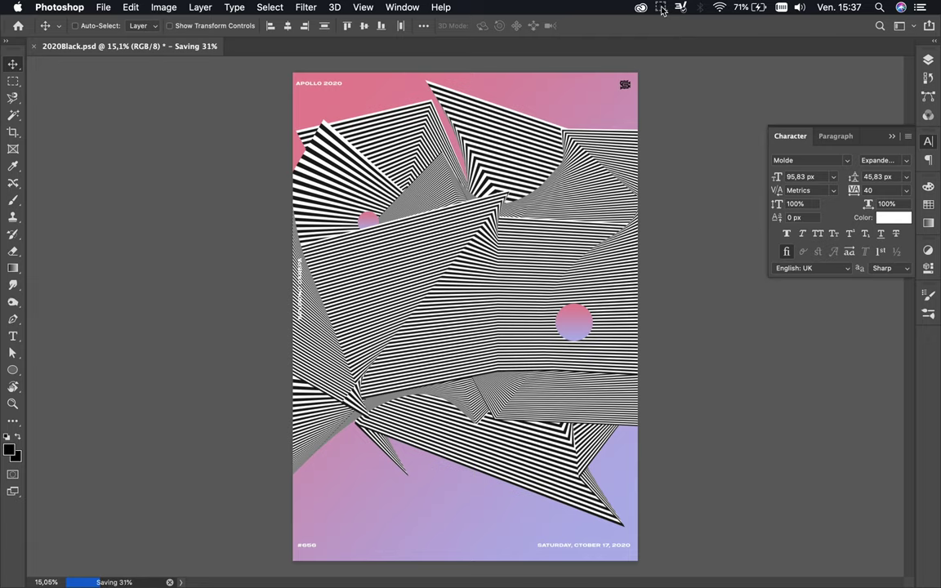
click(660, 8)
ctrl+click(642, 72)
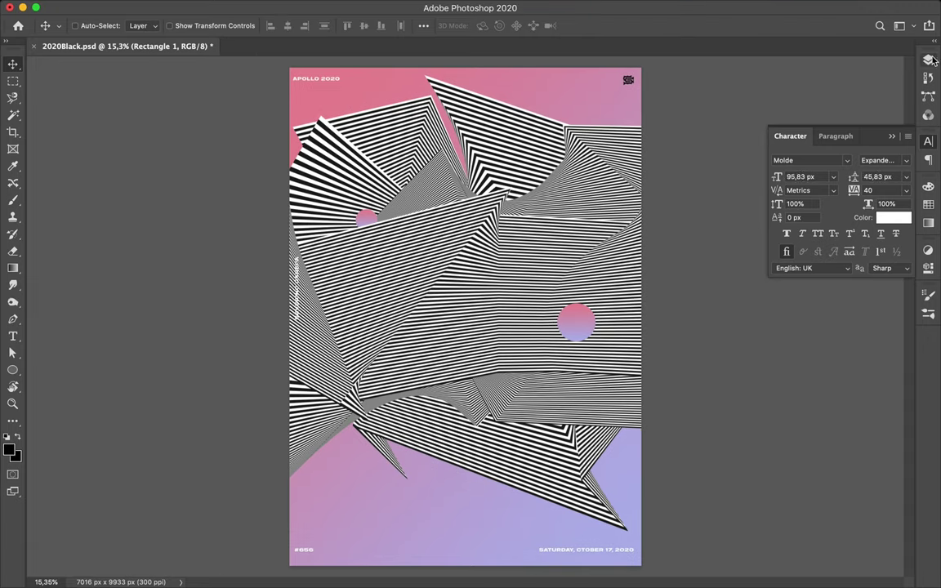
Create a new empty layer and check the brush size and colour options
key(F7)
ctrl+click(539, 137)
key(ctrl+shift+alt+n)
key(b)
click(81, 26)
click(9, 448)
click(894, 161)
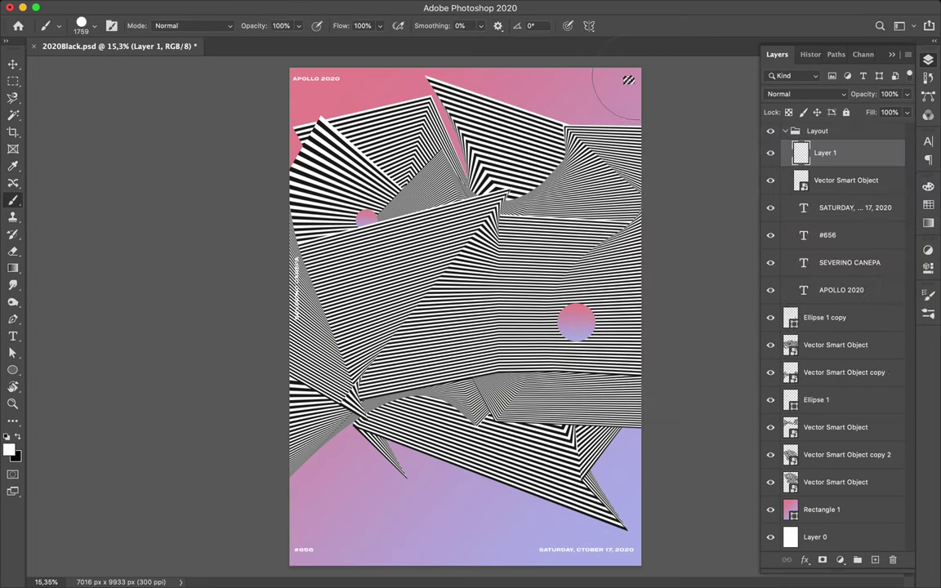
Delete the top Vector Smart Object layer and group the artwork layers as Group 1
key(v)
click(841, 181)
key(m)
key(Delete)
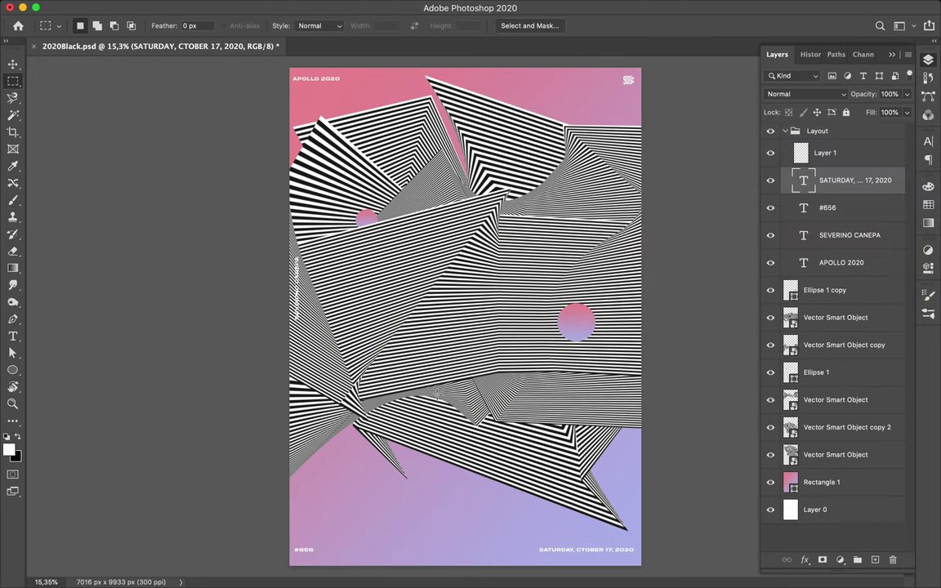
click(825, 289)
shift+click(821, 482)
click(857, 559)
double_click(818, 284)
click(874, 560)
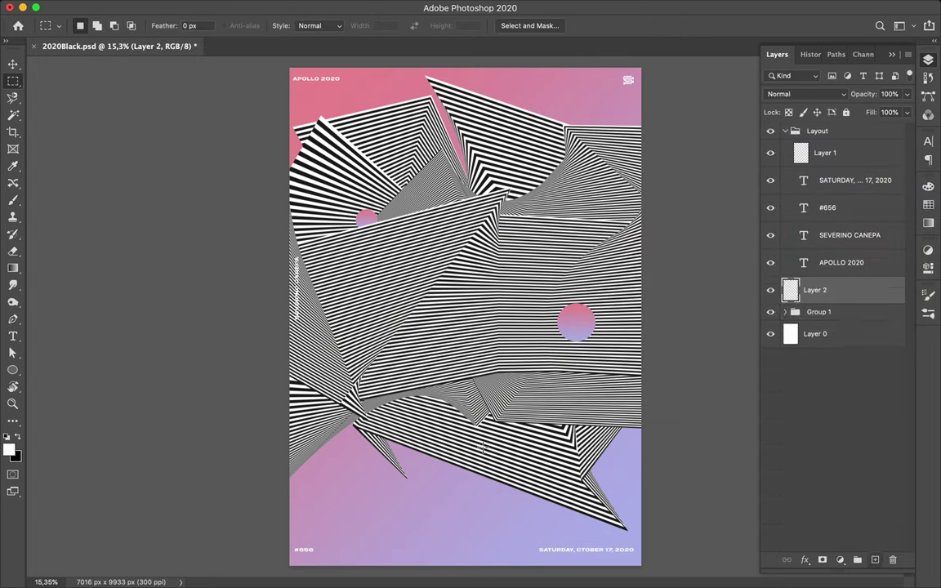
Draw a thin black vertical bar below the stripes
click(13, 370)
drag(448, 473, 454, 502)
click(145, 25)
click(61, 95)
key(v)
Add a Levels adjustment (79, 1.16, 255) above the Vector Smart Object, discarding a trial Black & White
click(785, 311)
click(843, 360)
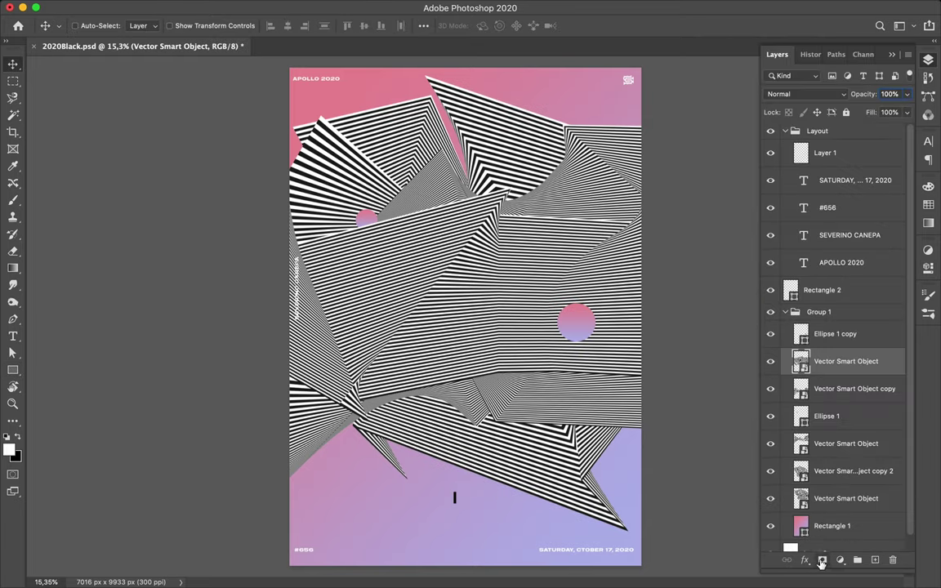
click(839, 560)
click(871, 463)
click(892, 474)
click(928, 62)
click(840, 560)
click(882, 377)
mouse_move(845, 382)
mouse_down()
mouse_move(800, 383)
mouse_move(921, 377)
mouse_up()
Compare the Levels effect on and off, then clip Levels 1 to the striped layer below
key(ctrl+z)
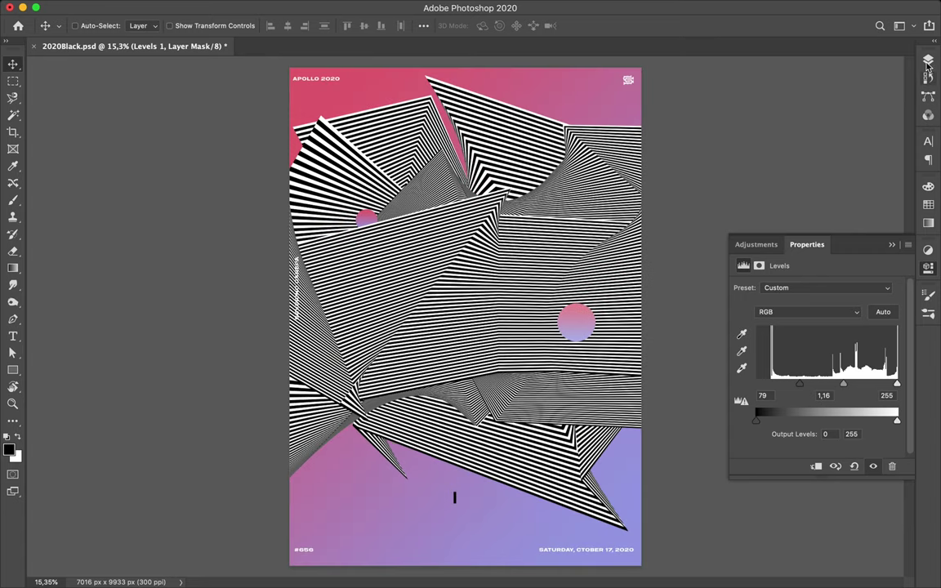
click(928, 62)
click(769, 361)
click(770, 361)
click(841, 389)
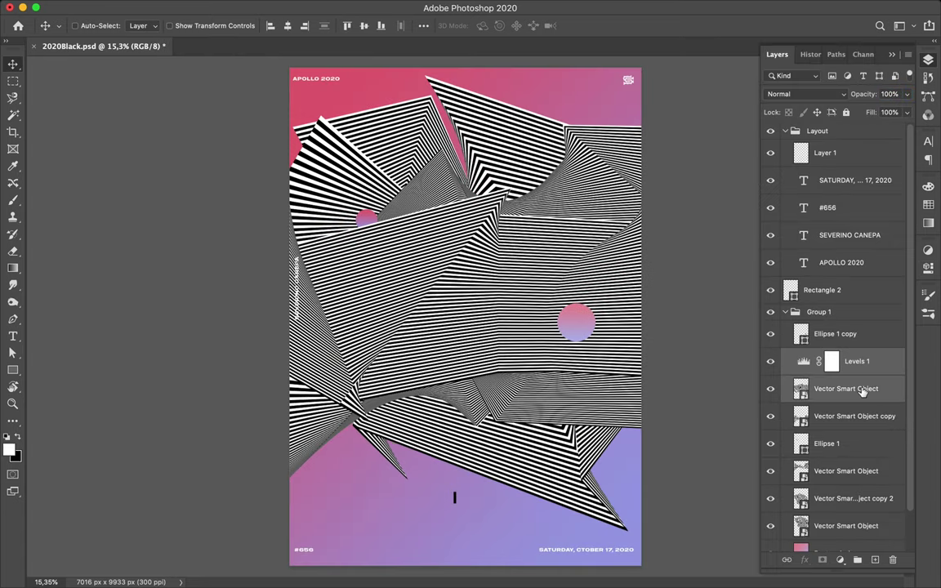
alt+click(855, 373)
Copy the Levels adjustment above each other striped layer and clip each copy
mouse_move(849, 363)
mouse_down()
mouse_move(868, 401)
mouse_move(872, 381)
mouse_move(863, 524)
mouse_up()
alt+click(857, 496)
alt+click(845, 467)
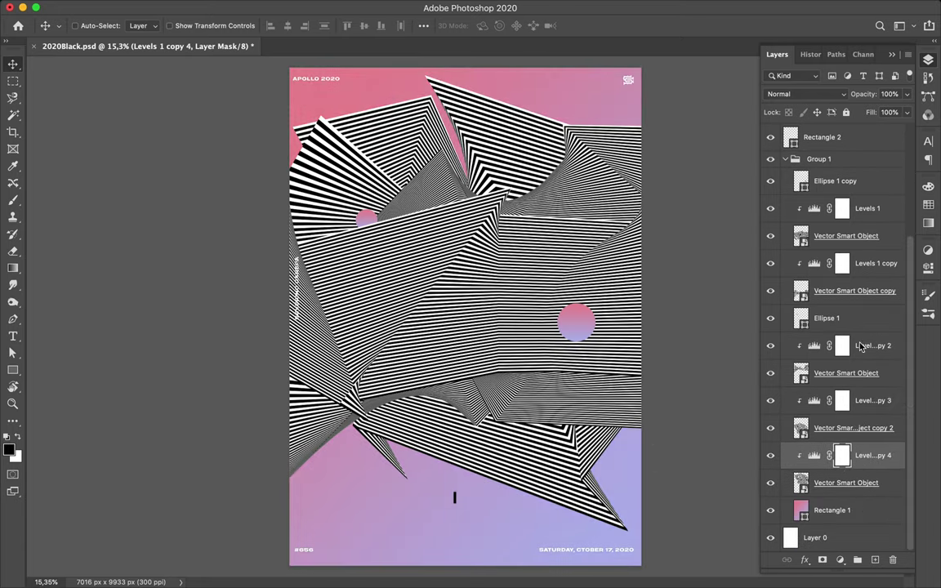
Duplicate the black bar beside the original
scroll(841, 327, up, 5)
click(796, 290)
drag(460, 494, 462, 492)
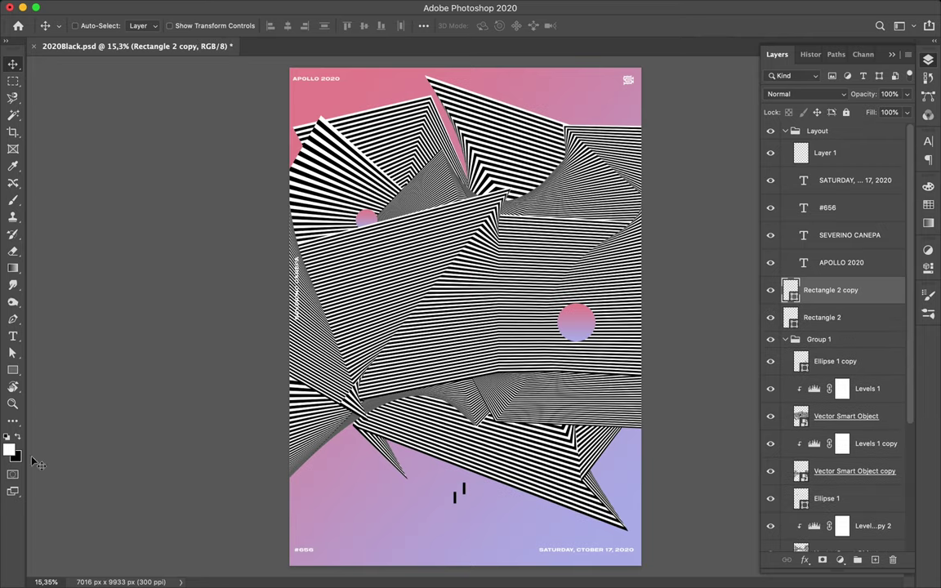
Make the bar copy white and select both bar layers together
key(a)
click(179, 27)
key(v)
ctrl+click(456, 496)
ctrl+shift+click(462, 491)
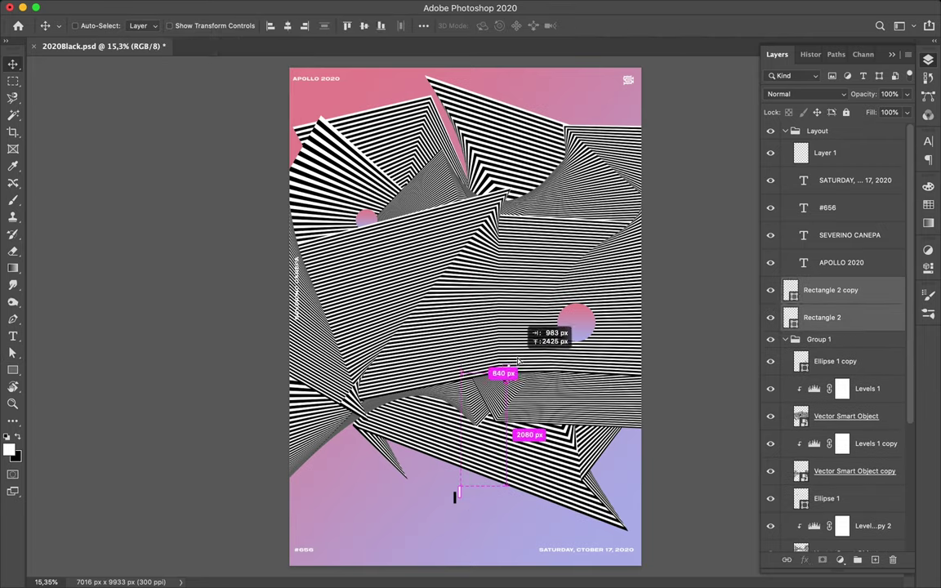
Copy the black and white bar pair into the poster's middle, arranged side by side, plus another pair
drag(518, 360, 523, 326)
scroll(556, 330, up, 5)
scroll(605, 327, up, 3)
scroll(609, 335, up, 1)
ctrl+click(619, 357)
drag(617, 354, 476, 380)
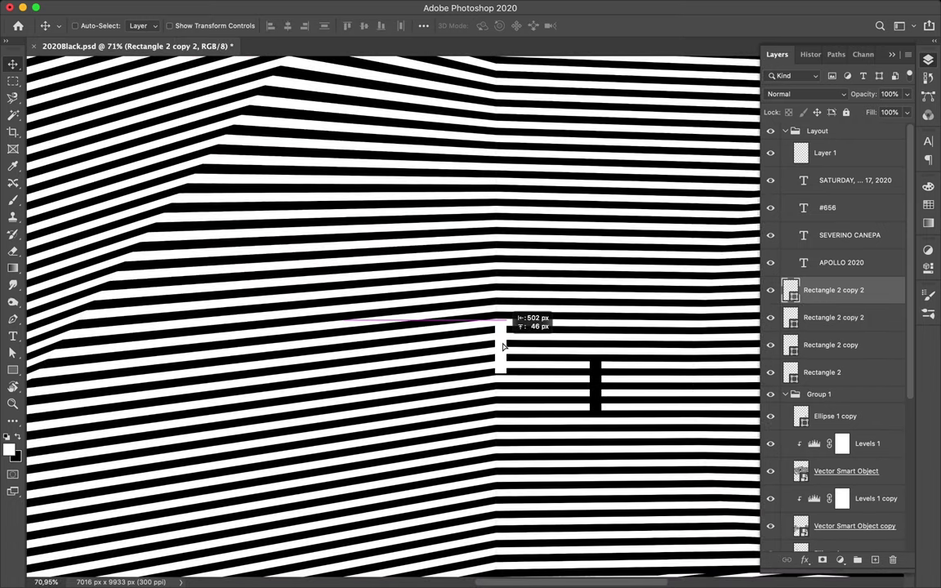
mouse_move(476, 380)
mouse_down()
mouse_move(463, 381)
mouse_move(567, 243)
mouse_up()
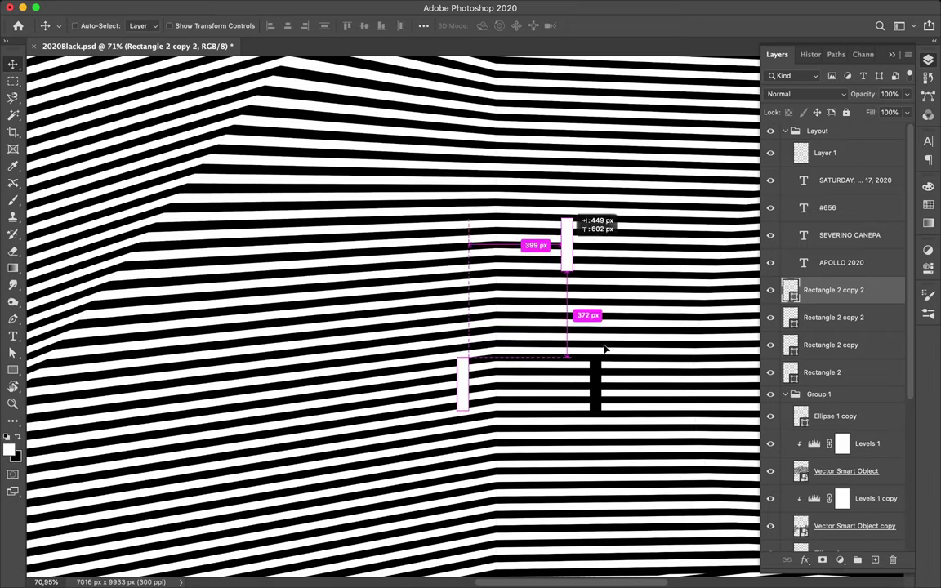
drag(595, 383, 541, 302)
Fit the whole poster in the window and save the document
key(super+0)
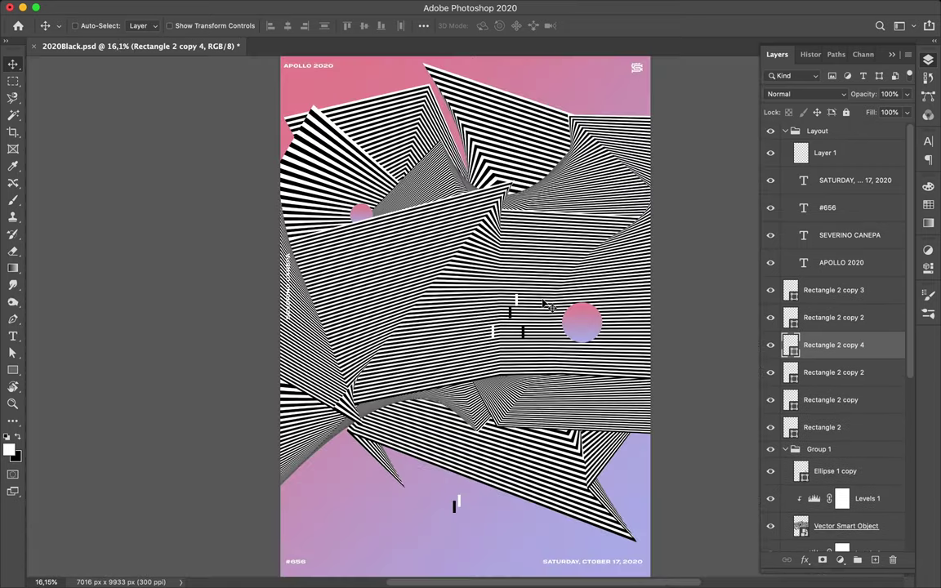
key(super+s)
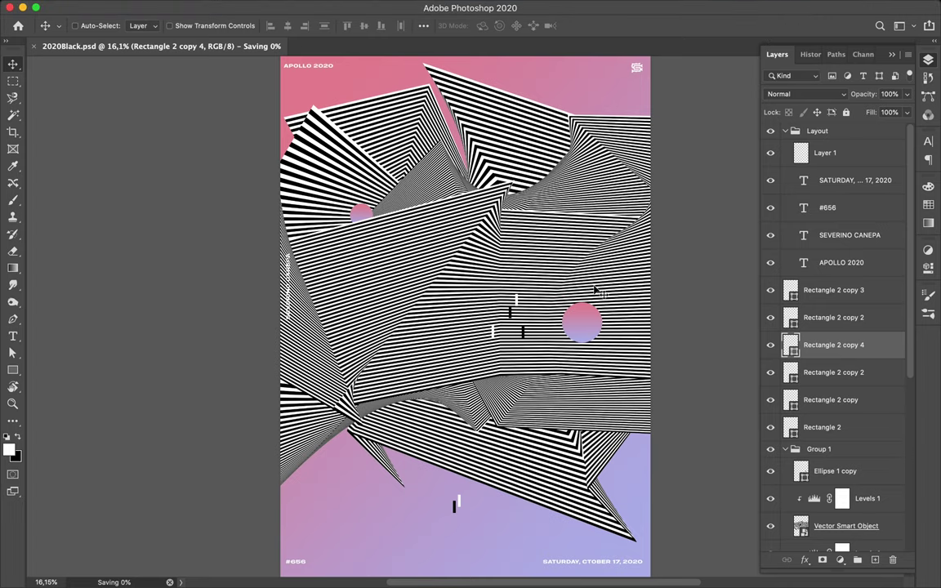
click(659, 6)
click(668, 35)
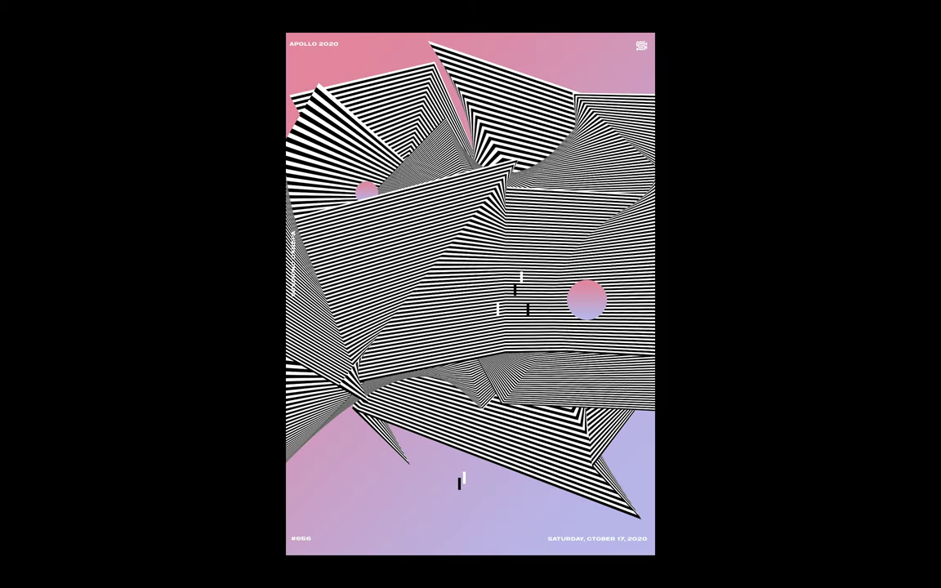